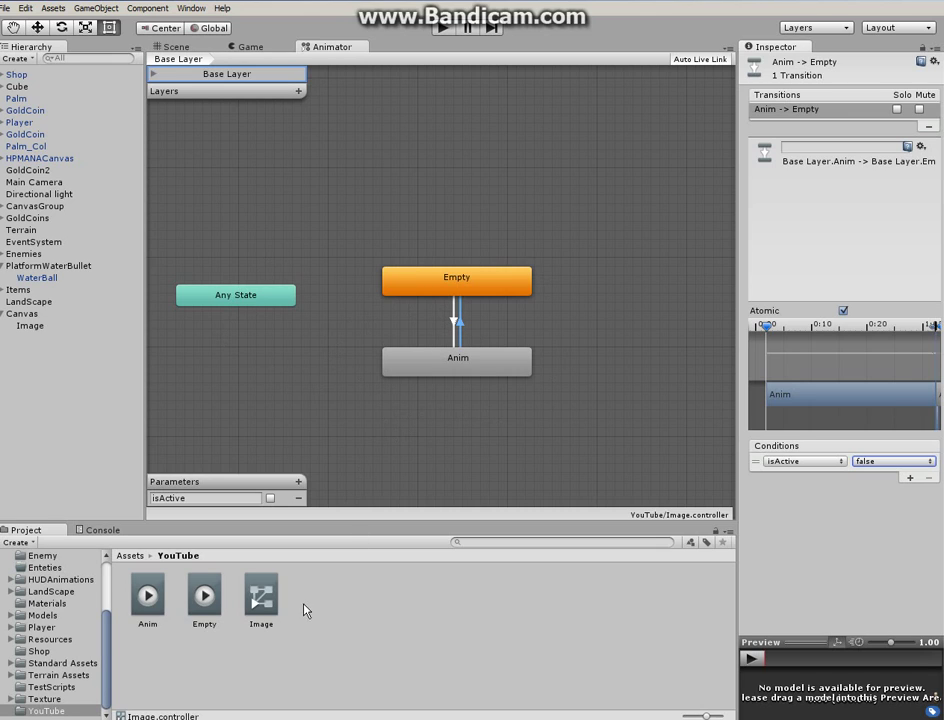
- Create a JavaScript file named Animation in the YouTube assets folder
{"action": "right_click", "coordinate": [333, 604]}
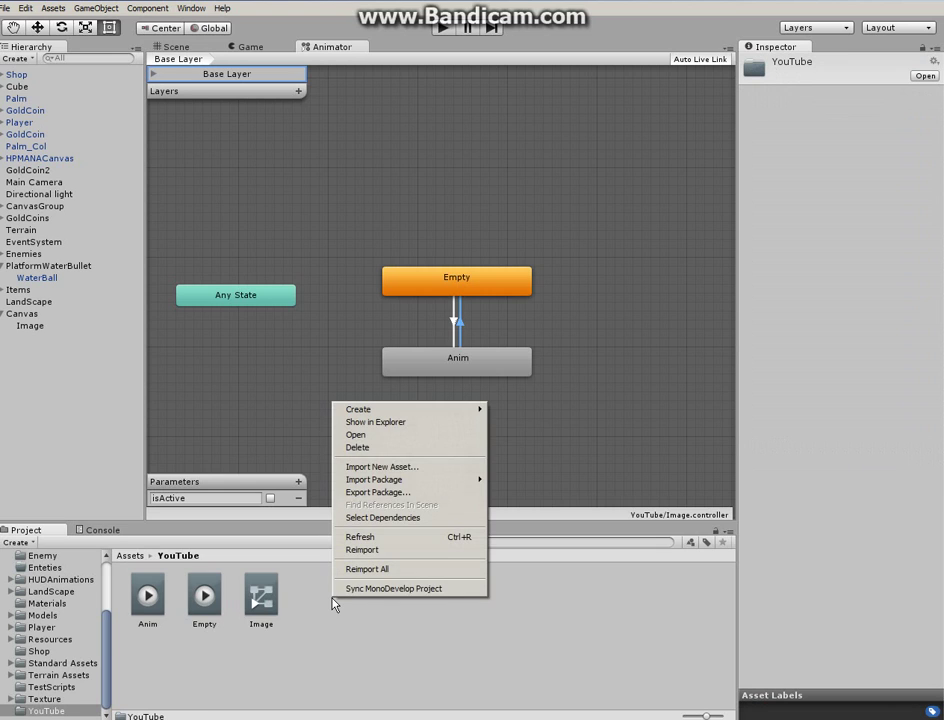
{"action": "mouse_move", "coordinate": [392, 409]}
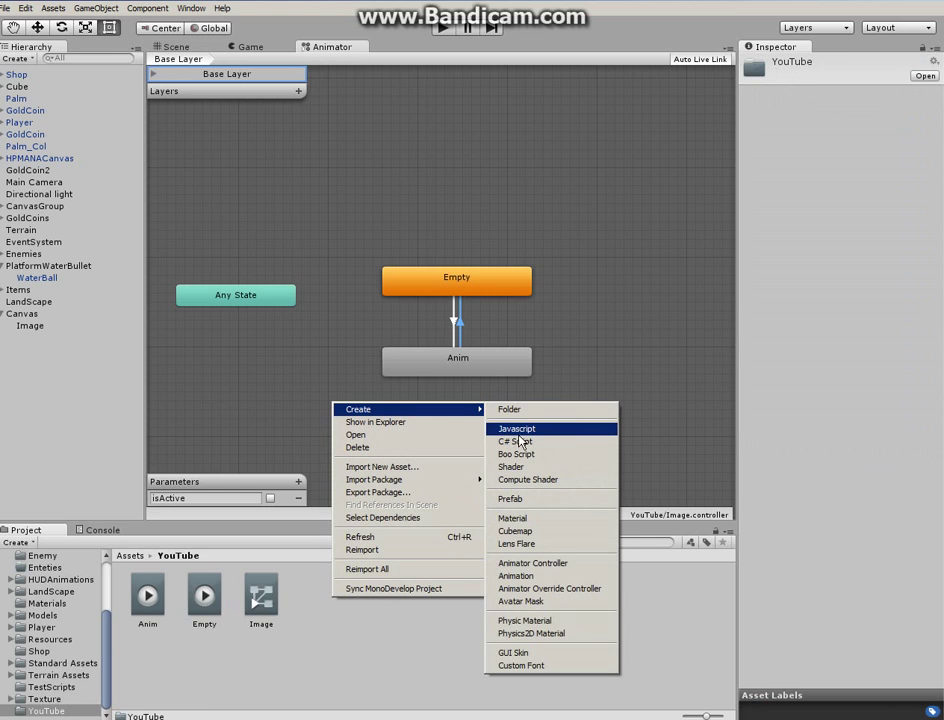
{"action": "left_click", "coordinate": [518, 428]}
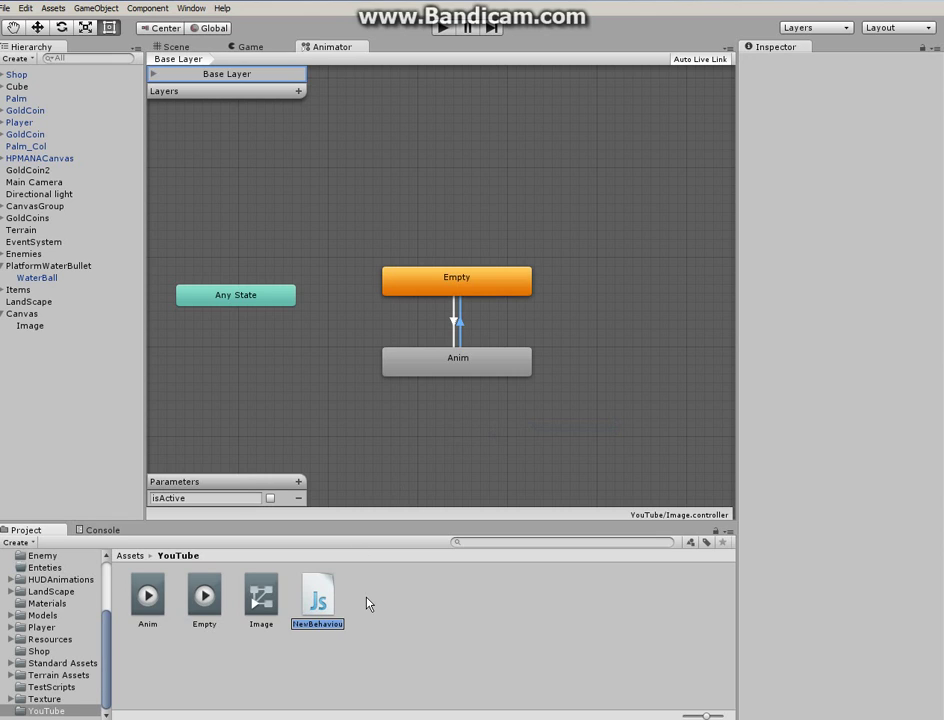
{"action": "type", "text": "Animation"}
{"action": "key", "text": "Return"}
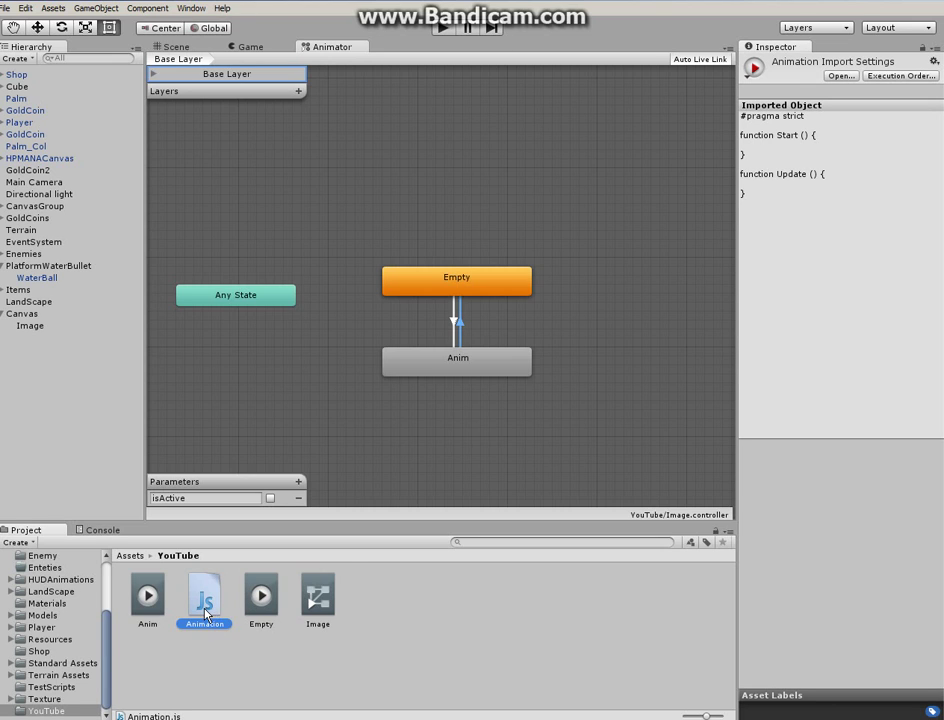
- Open the Animation script in MonoDevelop and close HUDAnimations.js, Game1.sln, TreeChop.js and TreeGrowth.js
{"action": "left_click", "coordinate": [318, 597]}
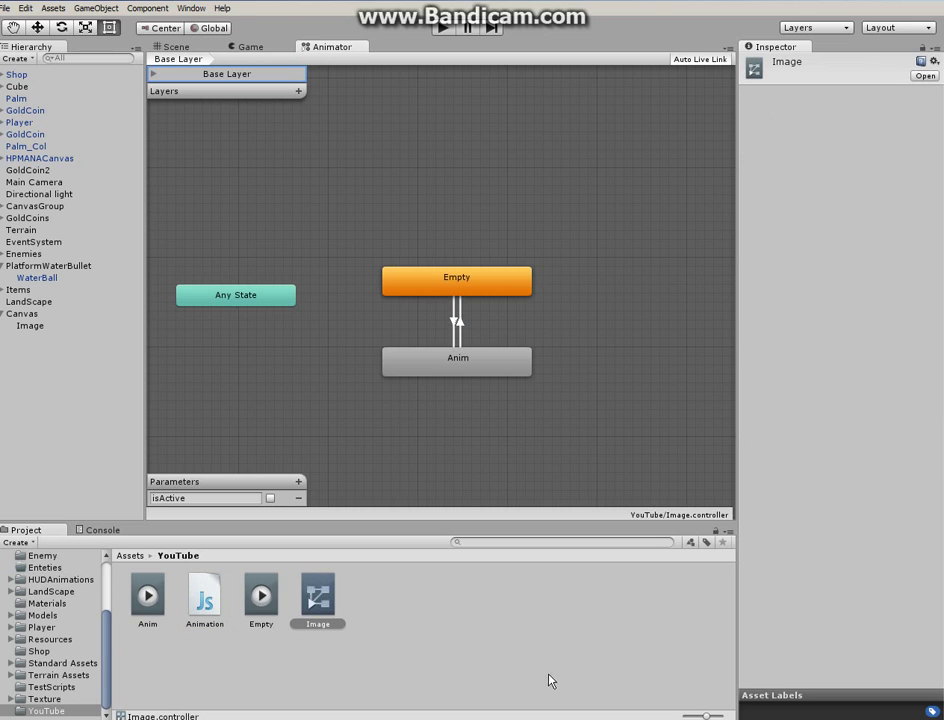
{"action": "left_click", "coordinate": [206, 600]}
{"action": "double_click", "coordinate": [208, 602]}
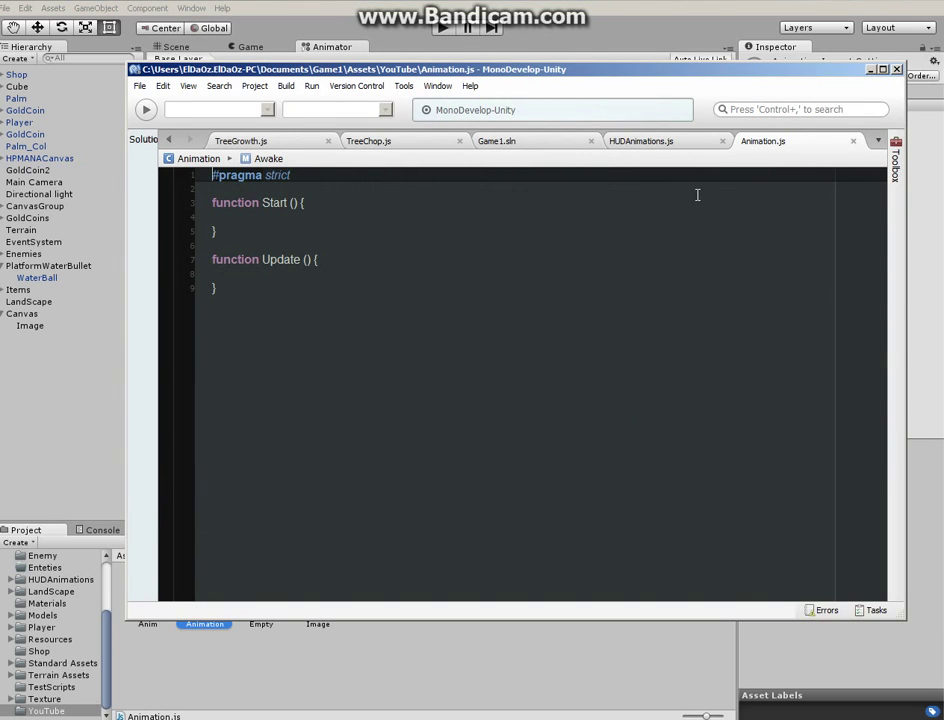
{"action": "left_click", "coordinate": [722, 141]}
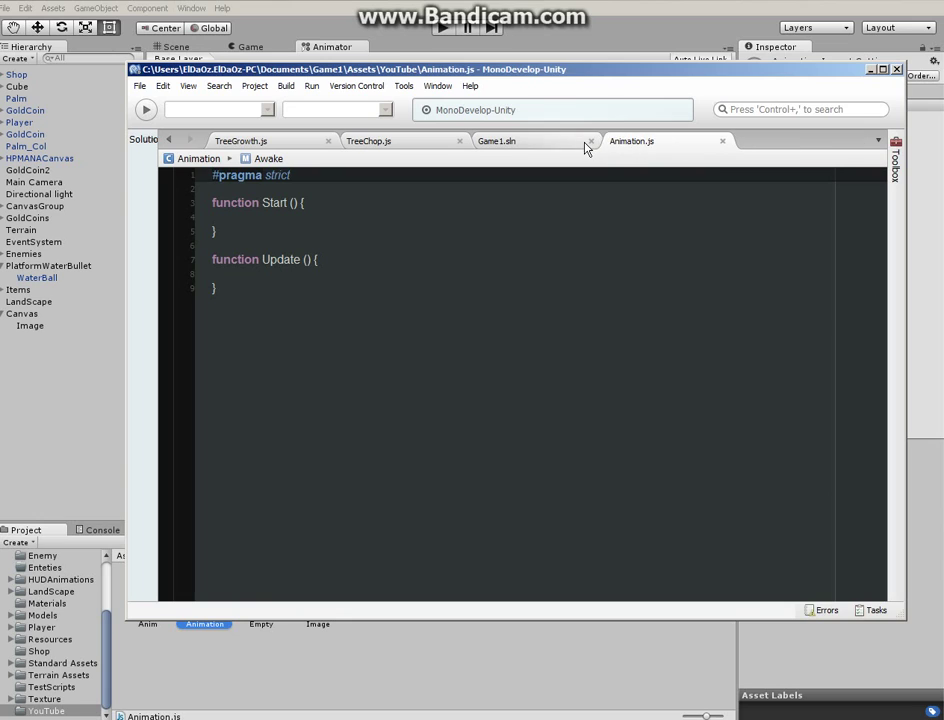
{"action": "left_click", "coordinate": [591, 141]}
{"action": "left_click", "coordinate": [459, 141]}
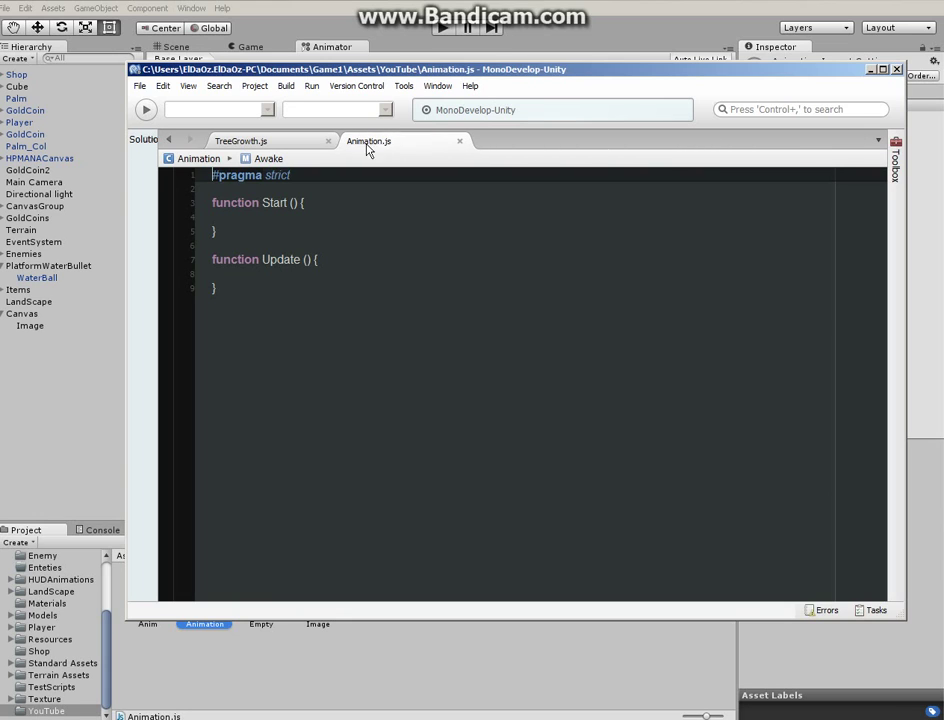
{"action": "left_click", "coordinate": [328, 146]}
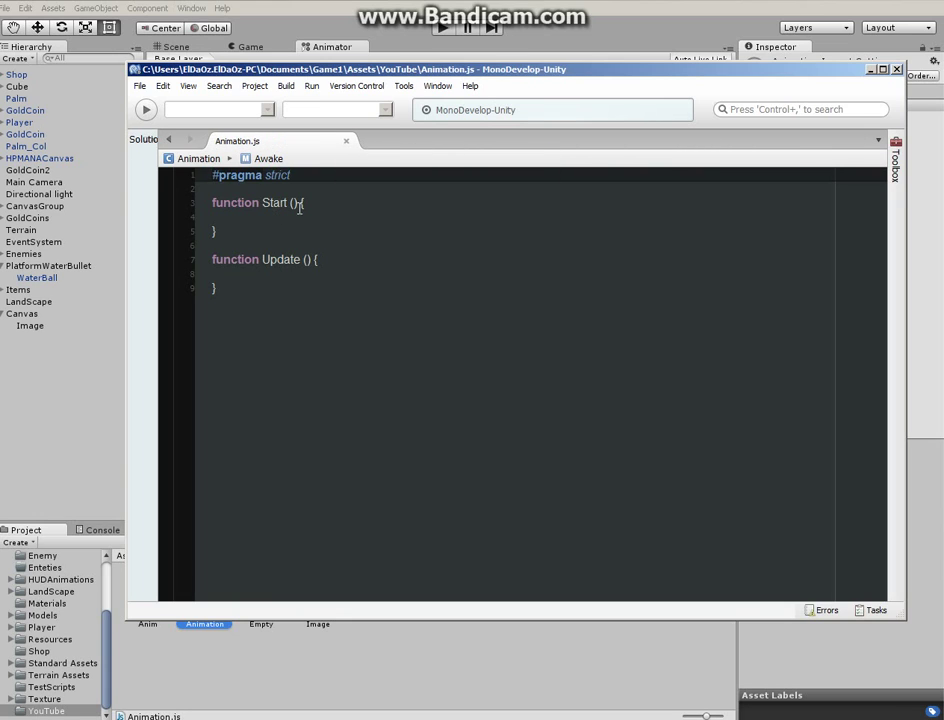
- Delete the empty Start function from Animation.js
{"action": "left_click", "coordinate": [209, 211]}
{"action": "key", "text": "Up"}
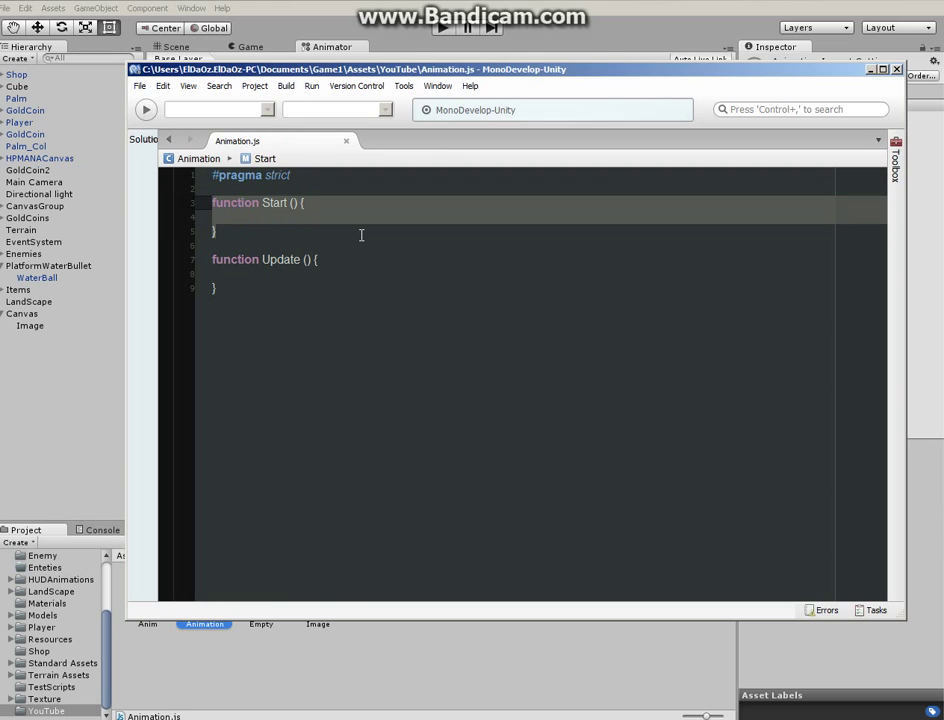
{"action": "key", "text": "Delete"}
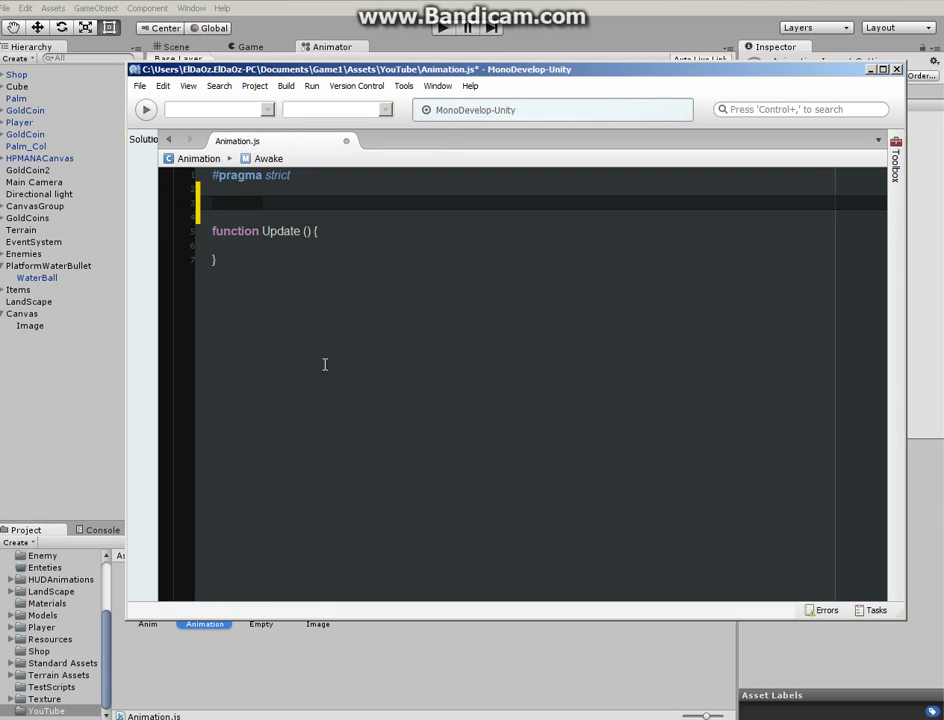
{"action": "left_click", "coordinate": [381, 663]}
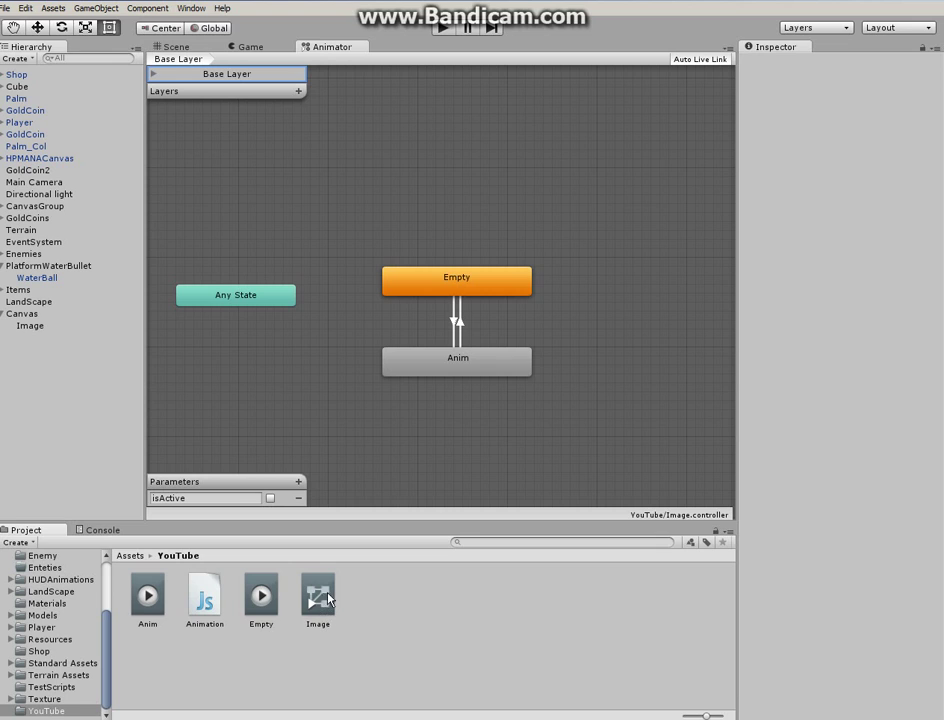
{"action": "key", "text": "alt+Tab"}
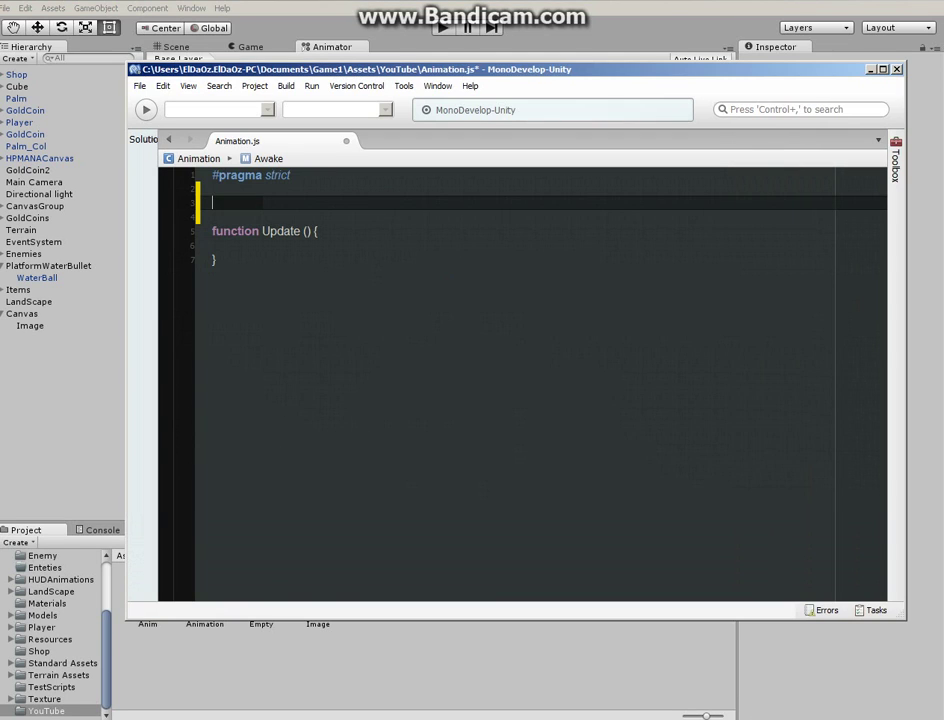
- Declare the variable with "public var anim : Animator;" below the #pragma strict line and add a blank line after it
{"action": "left_click", "coordinate": [231, 194]}
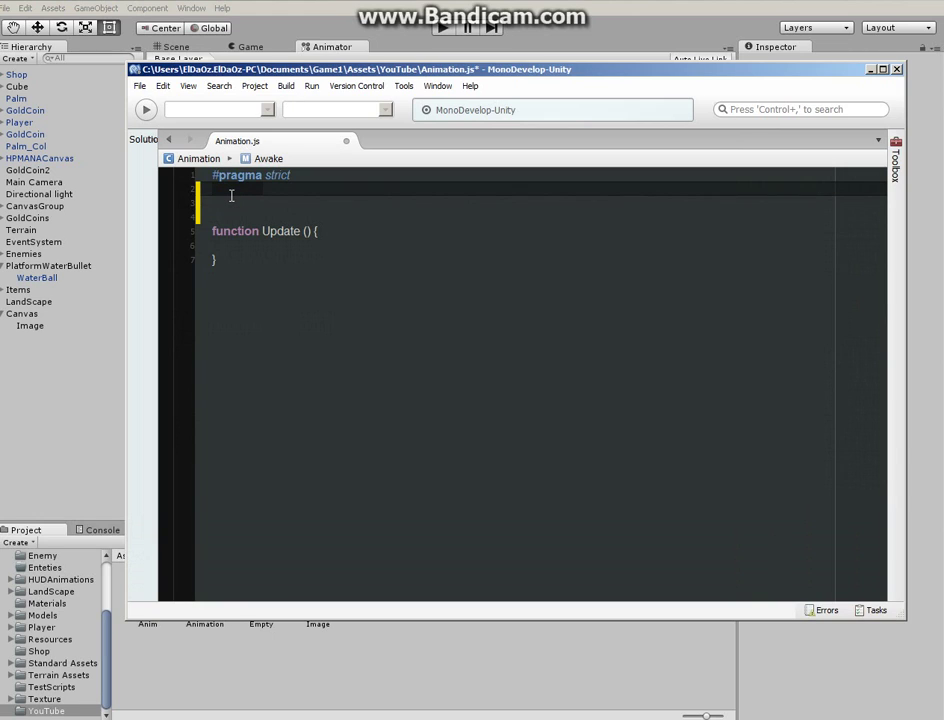
{"action": "type", "text": "pu"}
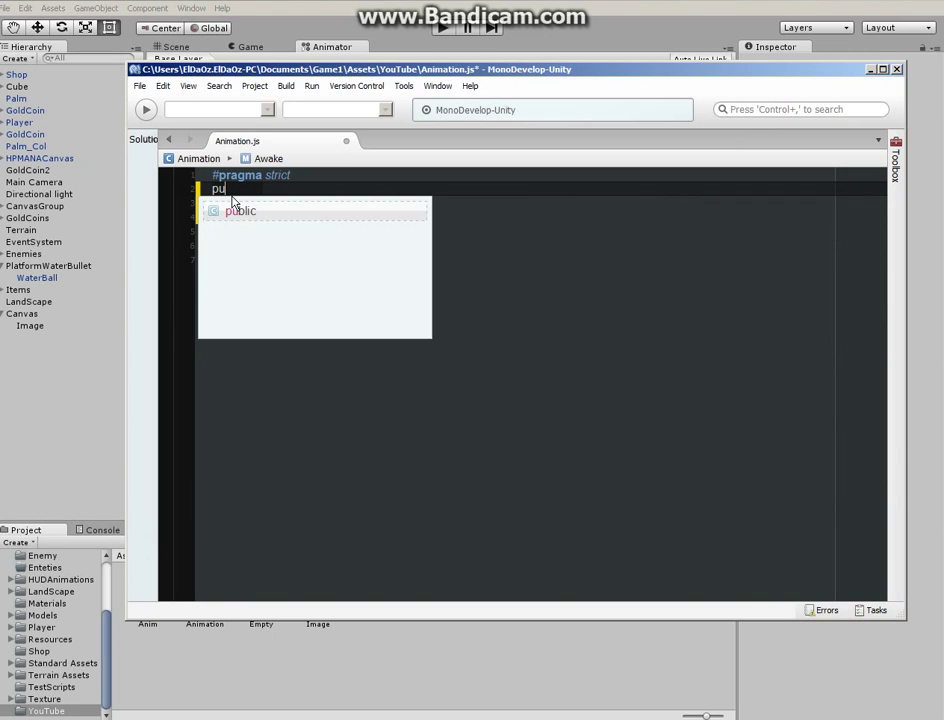
{"action": "type", "text": "blic "}
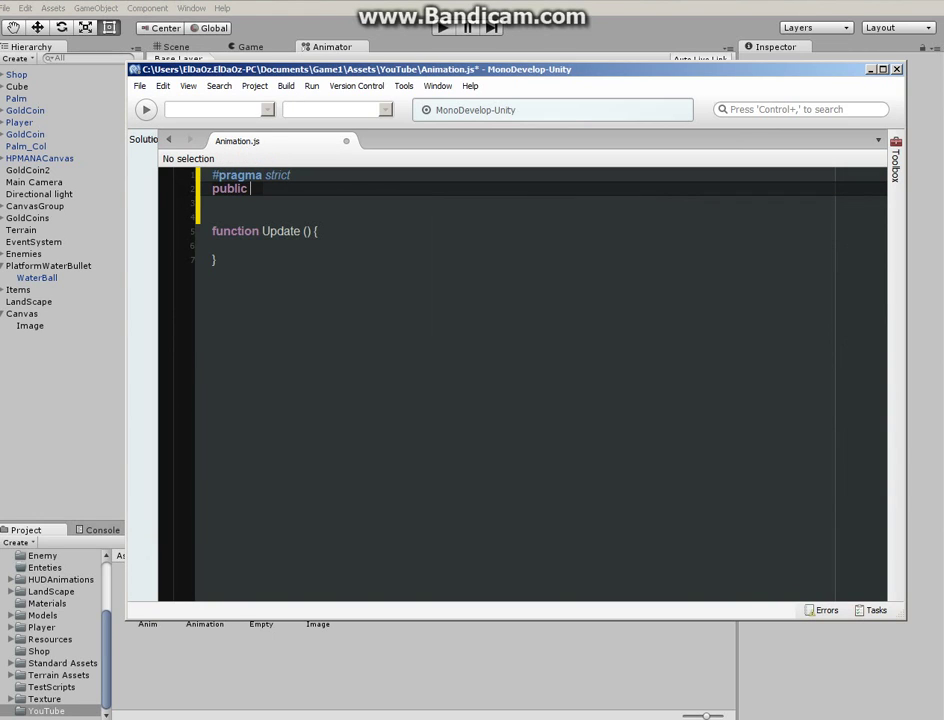
{"action": "type", "text": "var"}
{"action": "key", "text": "Escape"}
{"action": "type", "text": "A"}
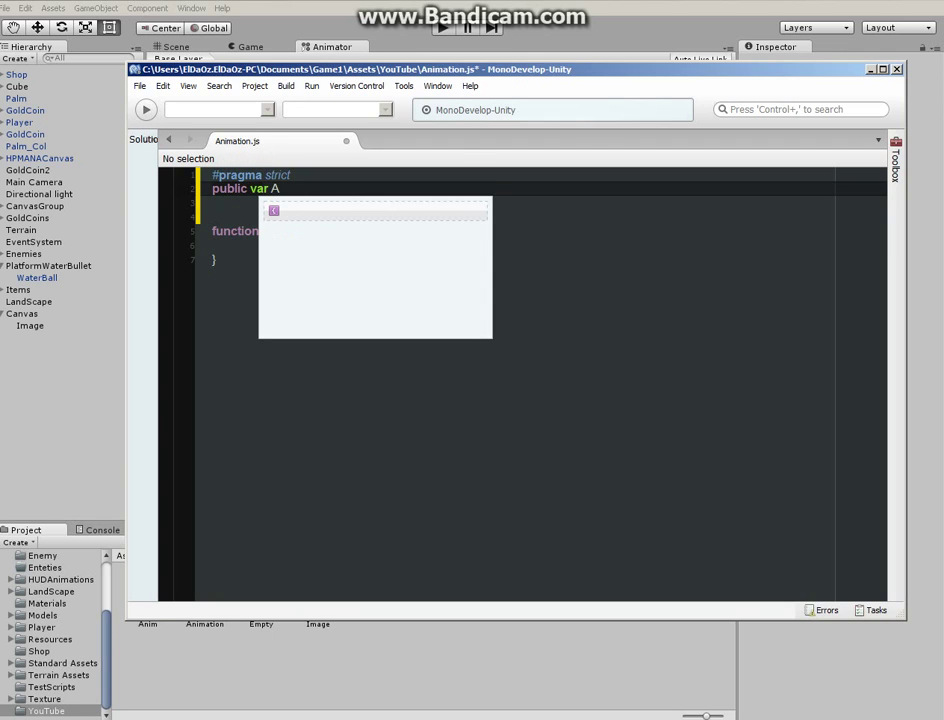
{"action": "key", "text": "BackSpace"}
{"action": "type", "text": "anim"}
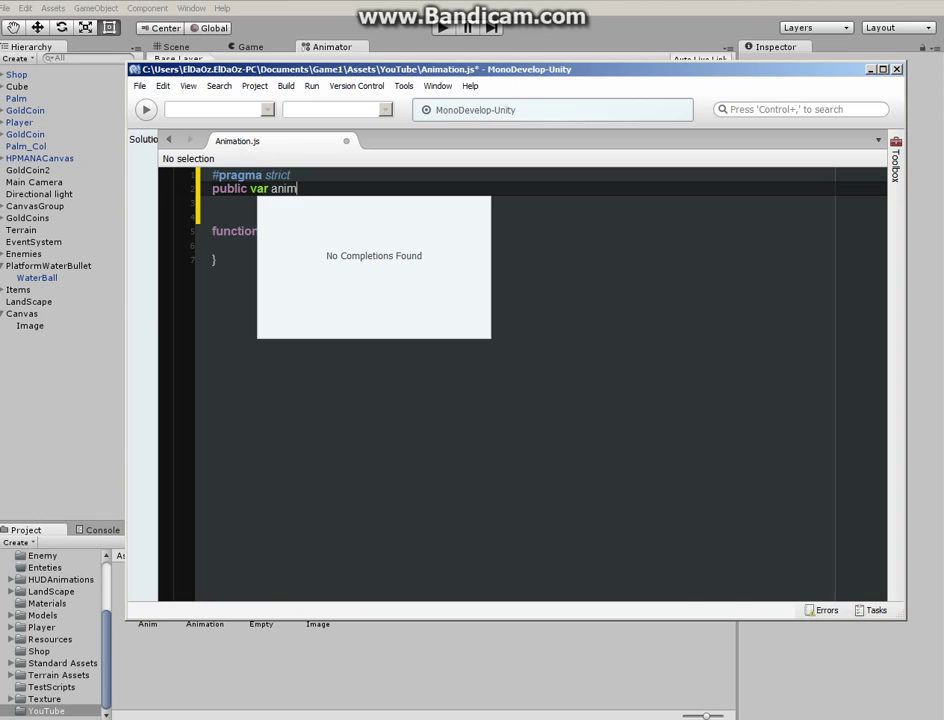
{"action": "type", "text": " : Ani"}
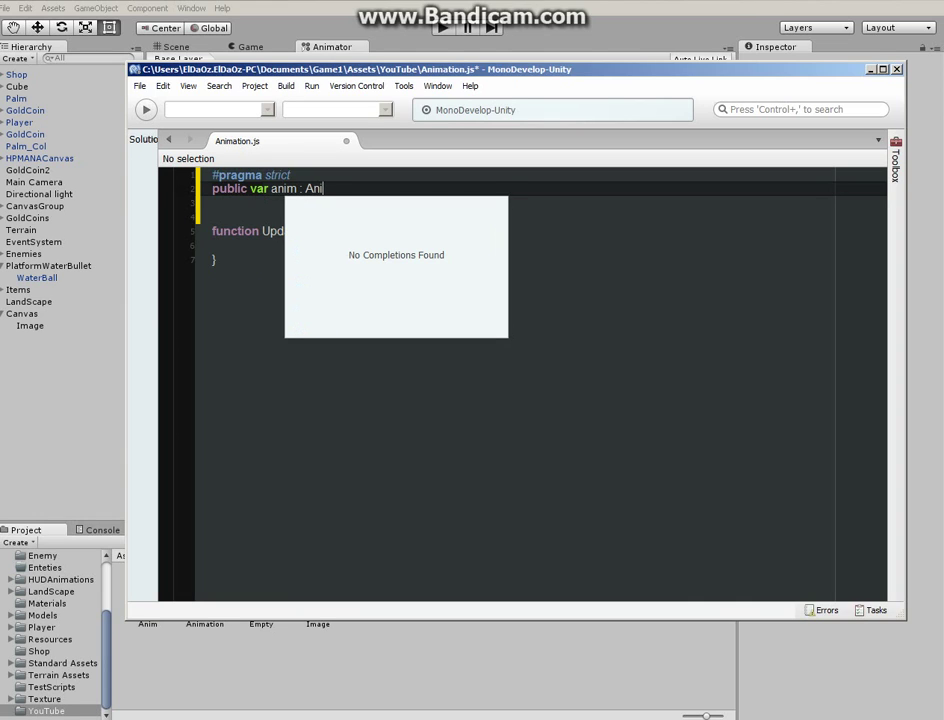
{"action": "type", "text": "mator;"}
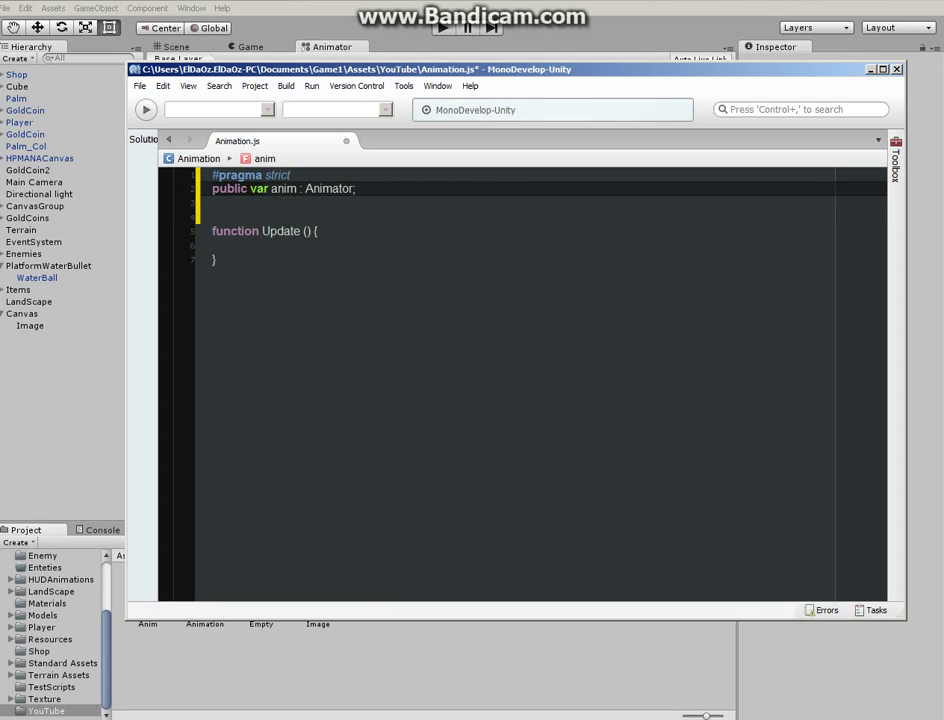
{"action": "key", "text": "Return"}
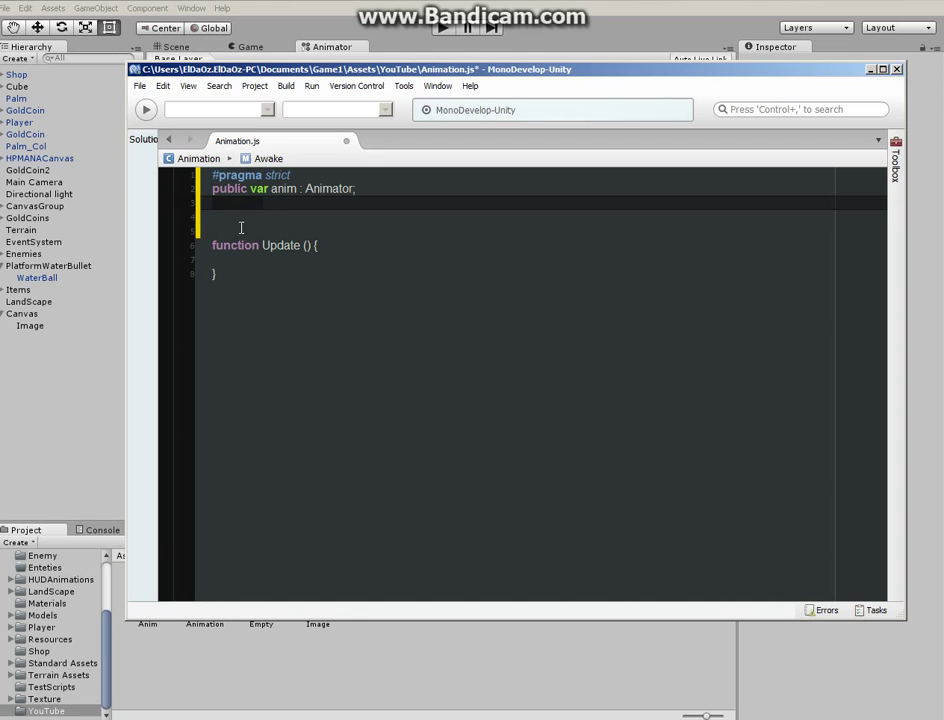
- Move the opening brace of the Update function onto its own line
{"action": "left_click", "coordinate": [339, 252]}
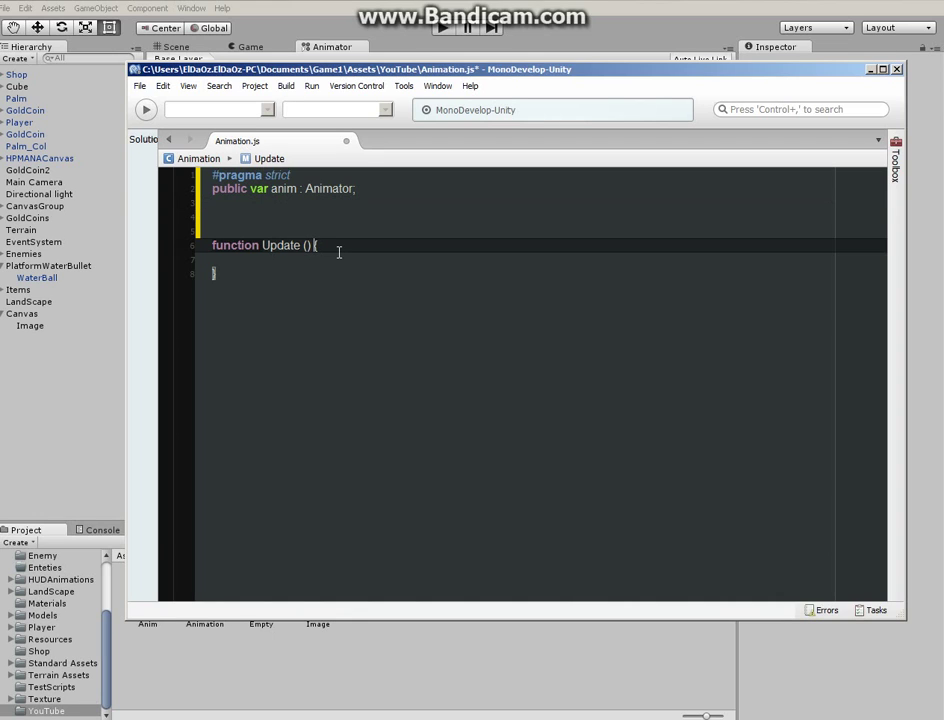
{"action": "key", "text": "Left"}
{"action": "key", "text": "Return"}
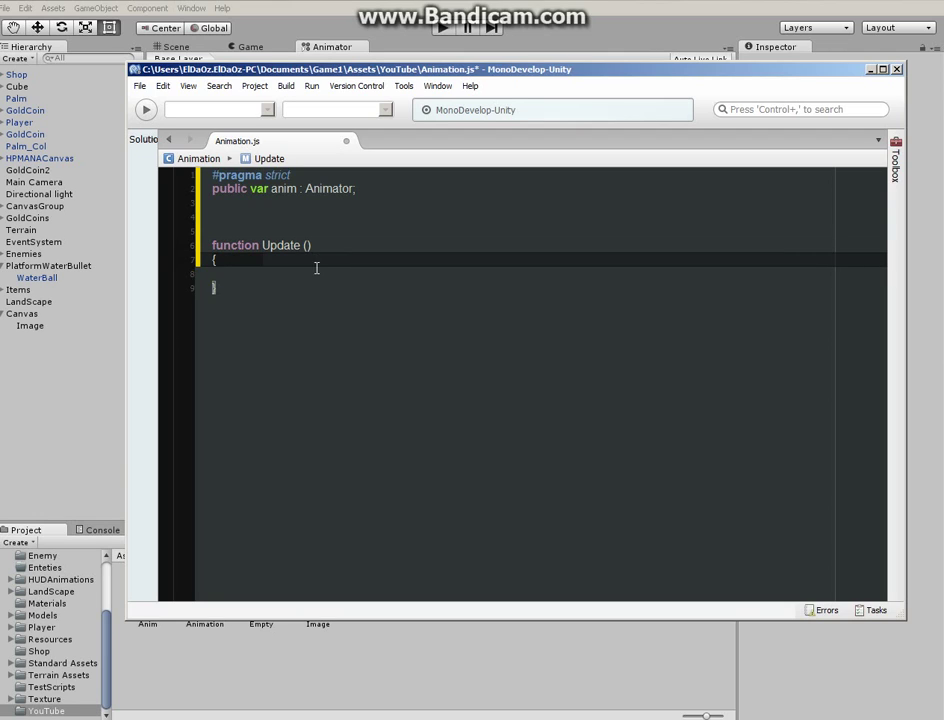
- Write the call anim.SetBool("isActive") inside the Update function body
{"action": "left_click", "coordinate": [262, 270]}
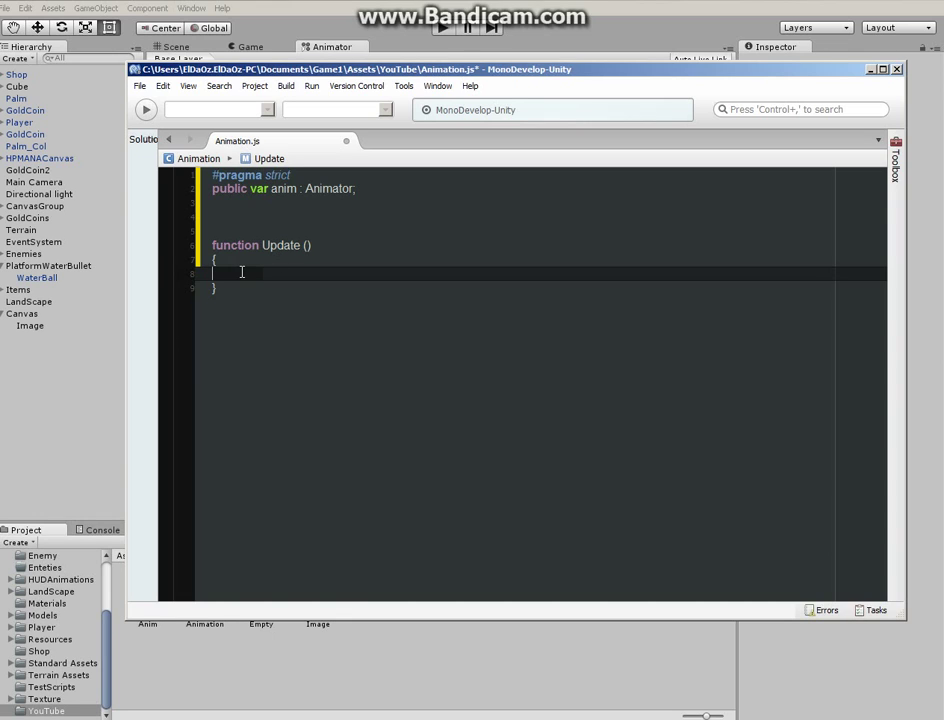
{"action": "type", "text": "anim"}
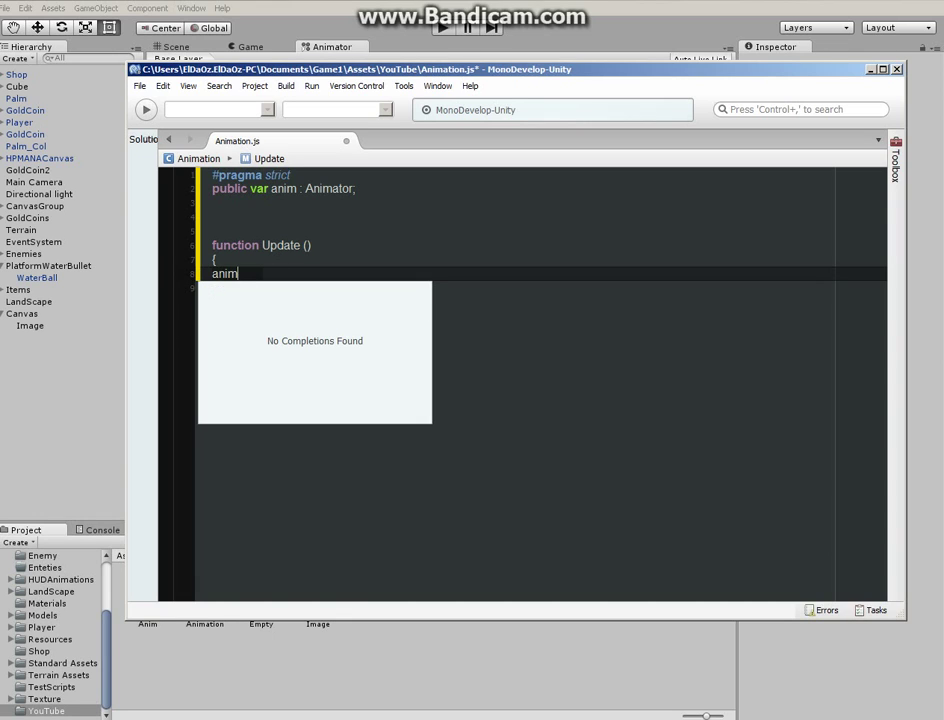
{"action": "type", "text": ".Set"}
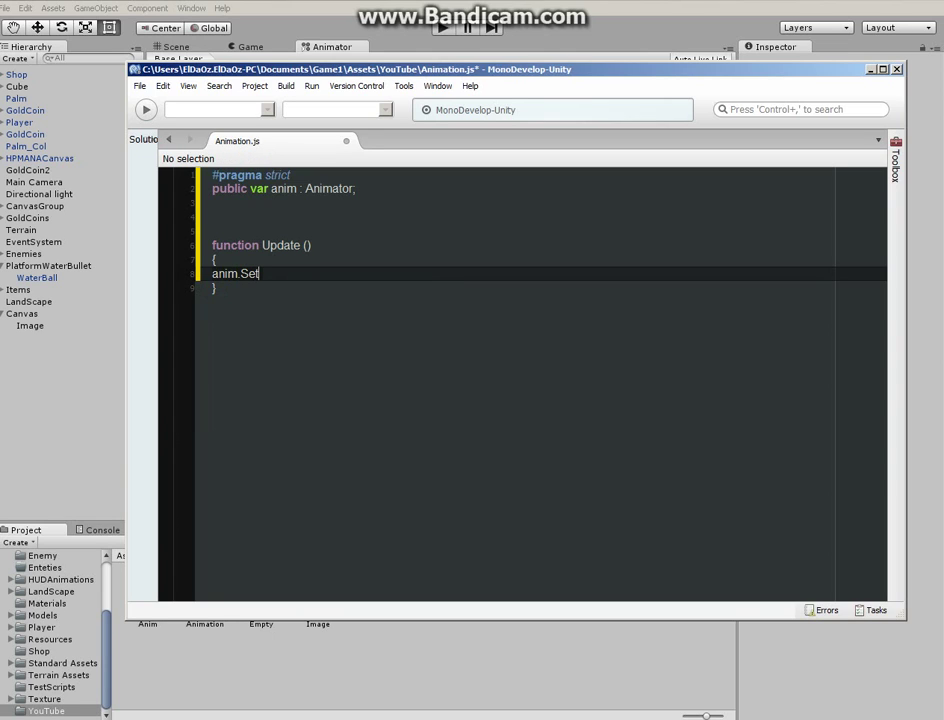
{"action": "type", "text": "Bool(\"isActive"}
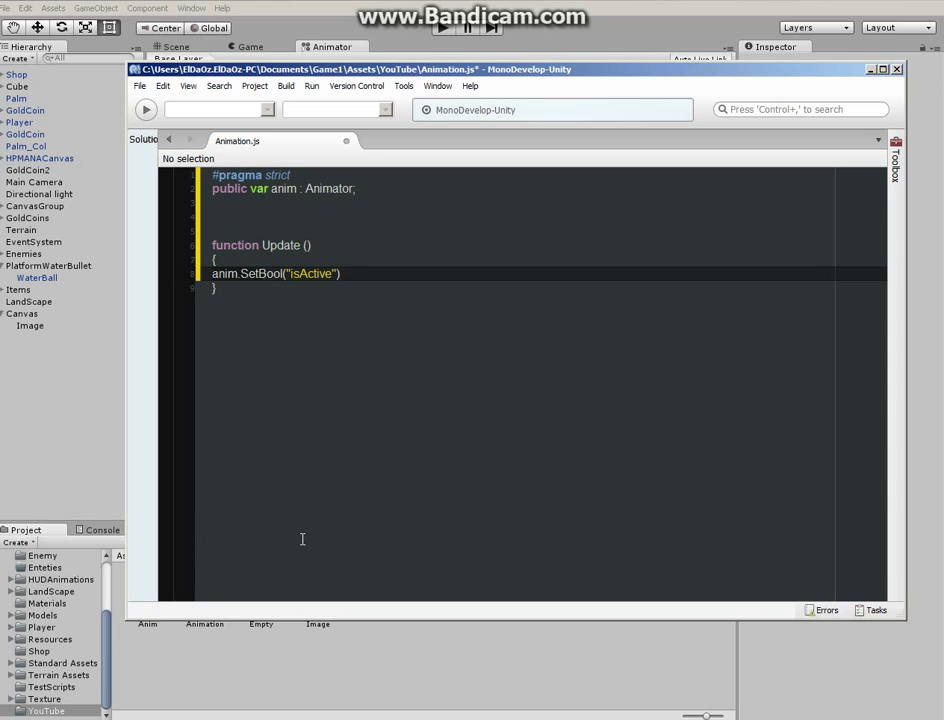
- Switch to Unity and check the name of the Boolean parameter in the Image animator controller
{"action": "key", "text": "alt+Tab"}
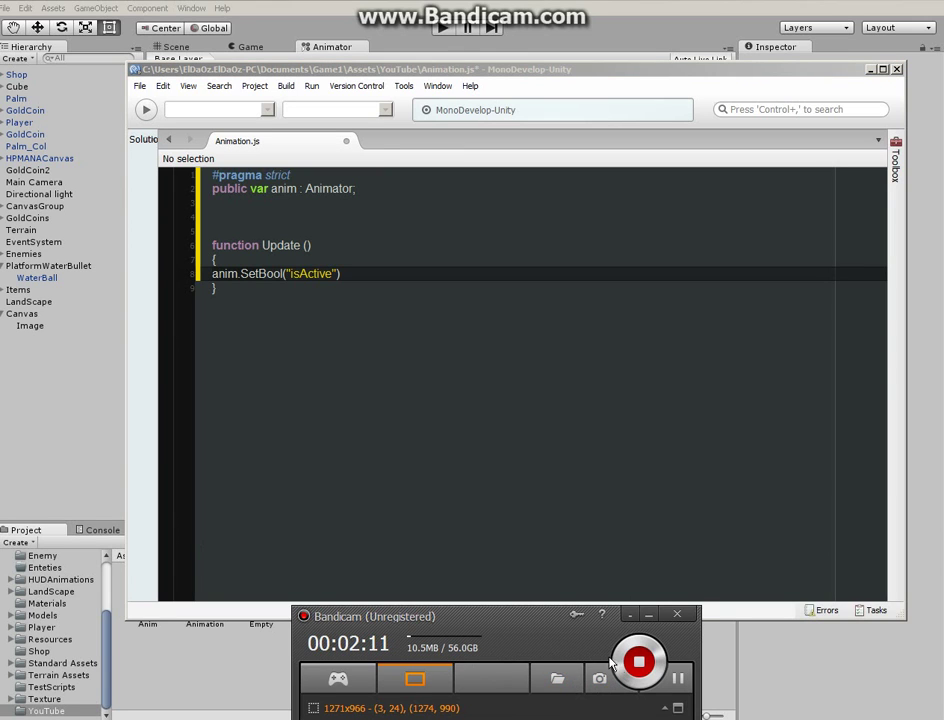
{"action": "left_click", "coordinate": [649, 614]}
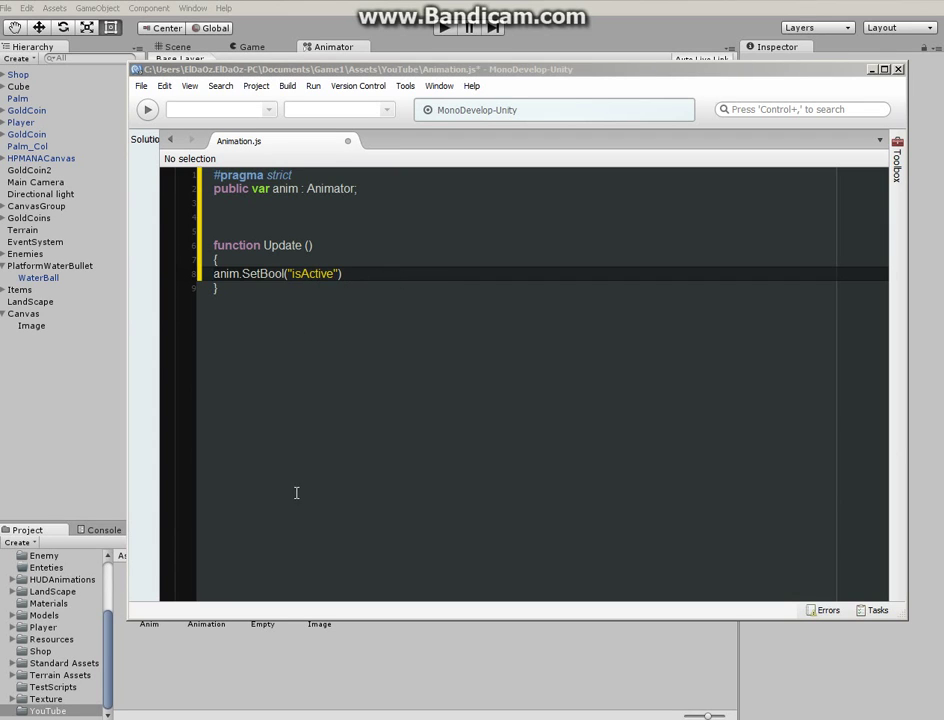
{"action": "left_click", "coordinate": [268, 680]}
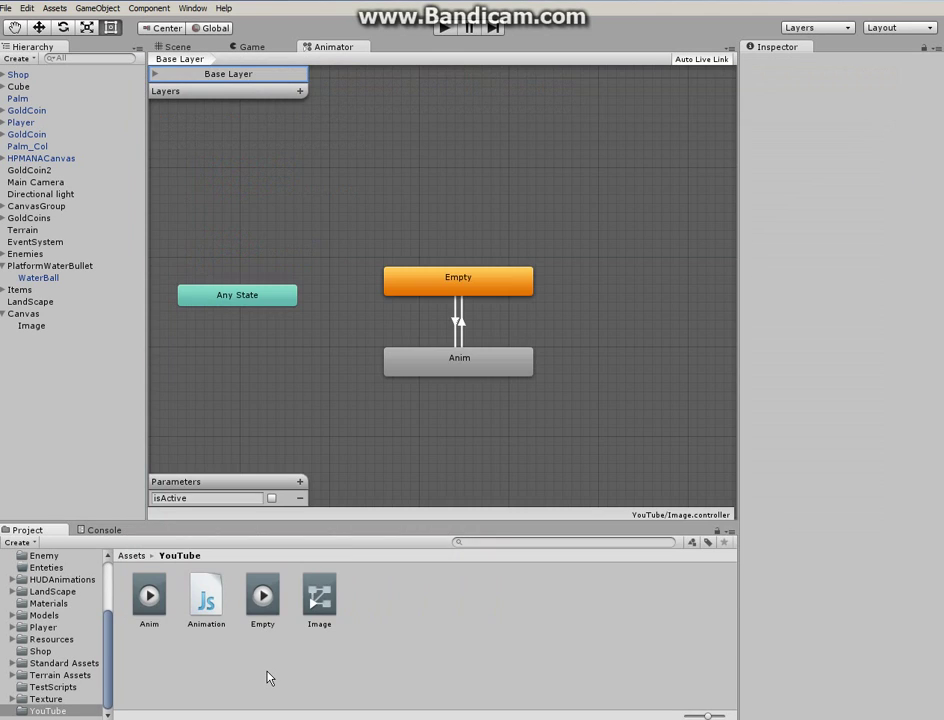
{"action": "left_click", "coordinate": [319, 600]}
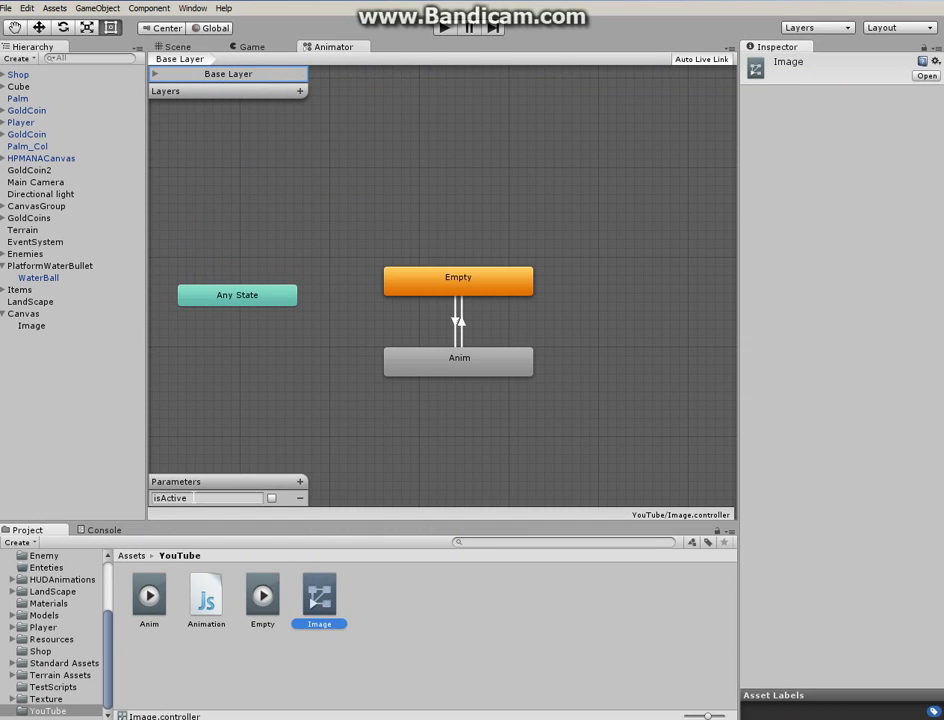
{"action": "double_click", "coordinate": [190, 498]}
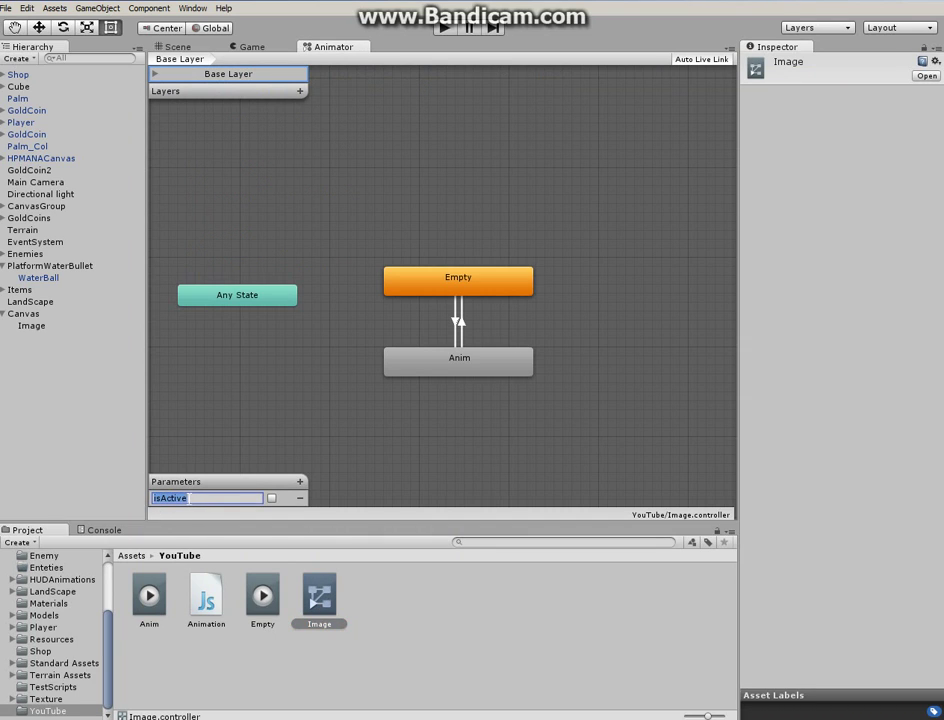
{"action": "left_click", "coordinate": [190, 498]}
{"action": "left_click_drag", "start_coordinate": [185, 499], "coordinate": [155, 505]}
{"action": "left_click", "coordinate": [198, 498]}
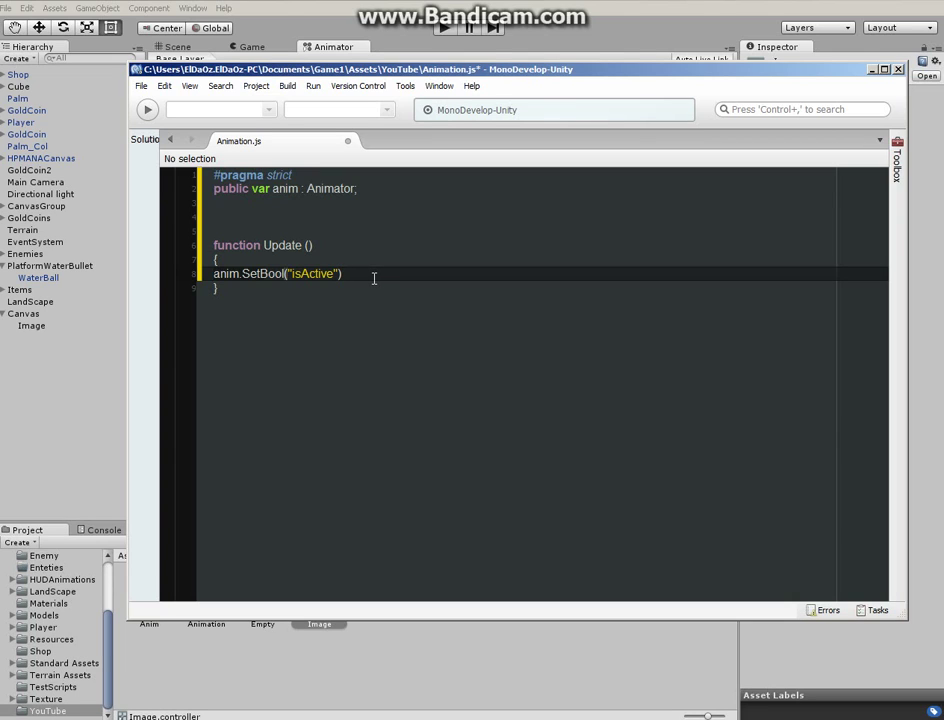
- Complete the SetBool call in Update with the second argument true and a closing semicolon, and indent the line
{"action": "left_click", "coordinate": [340, 273]}
{"action": "key", "text": "BackSpace"}
{"action": "type", "text": ","}
{"action": "key", "text": "BackSpace"}
{"action": "type", "text": ", true"}
{"action": "type", "text": ";"}
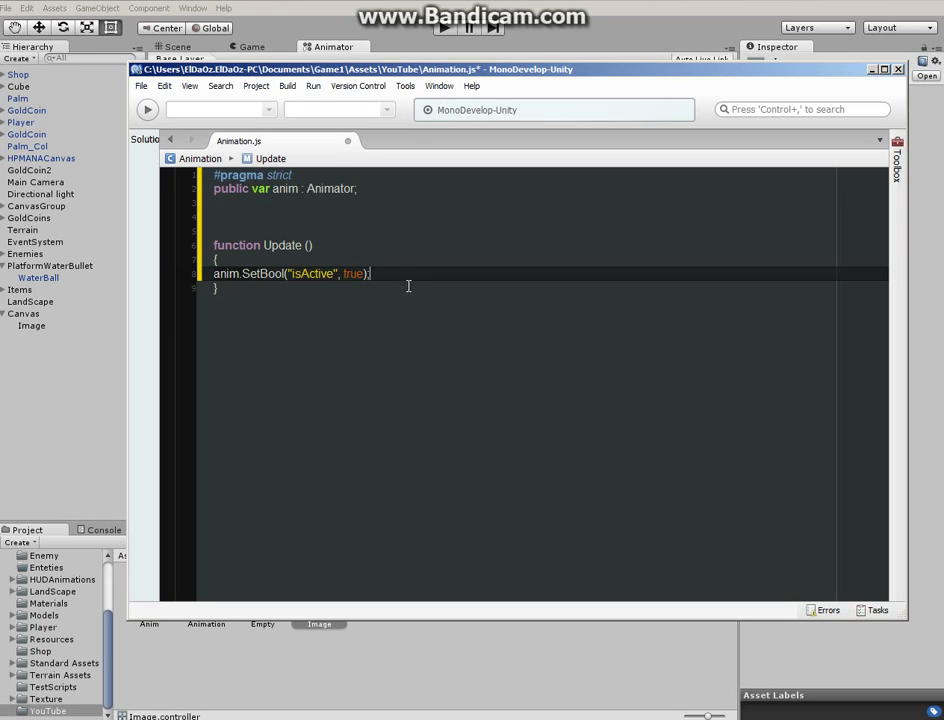
{"action": "left_click", "coordinate": [213, 274]}
{"action": "key", "text": "Tab"}
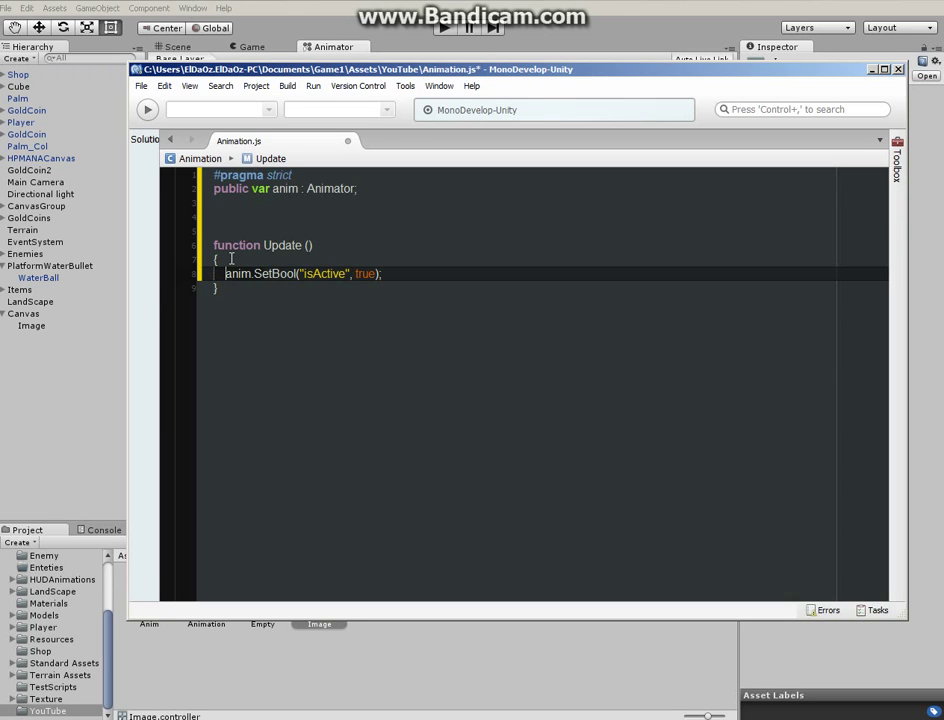
- Save Animation.js, converting its line endings to match the policy settings, and switch to Unity
{"action": "key", "text": "ctrl+s"}
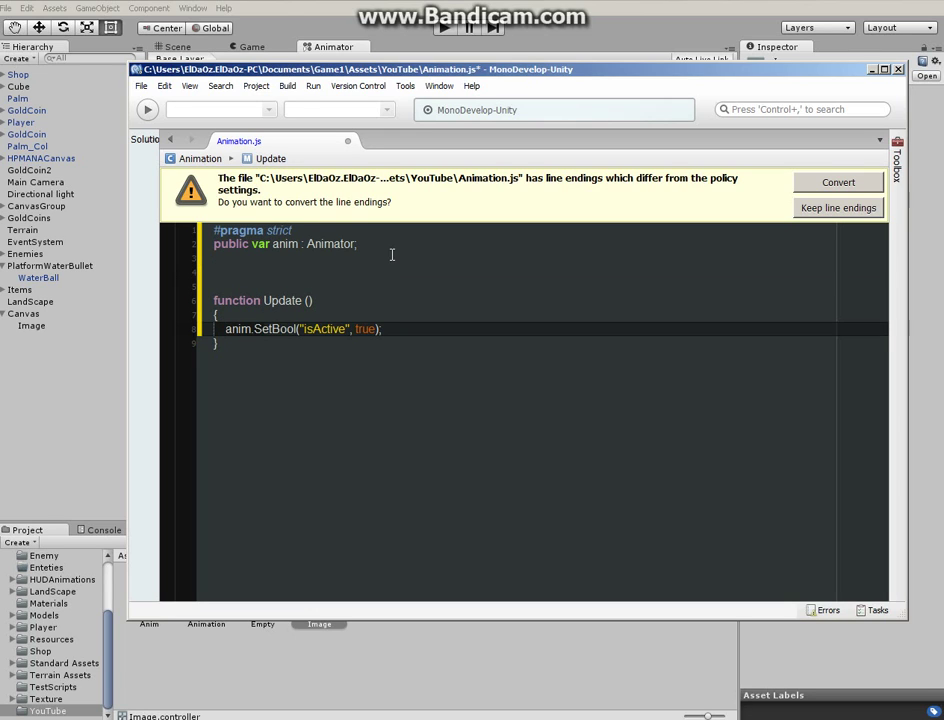
{"action": "left_click", "coordinate": [838, 182]}
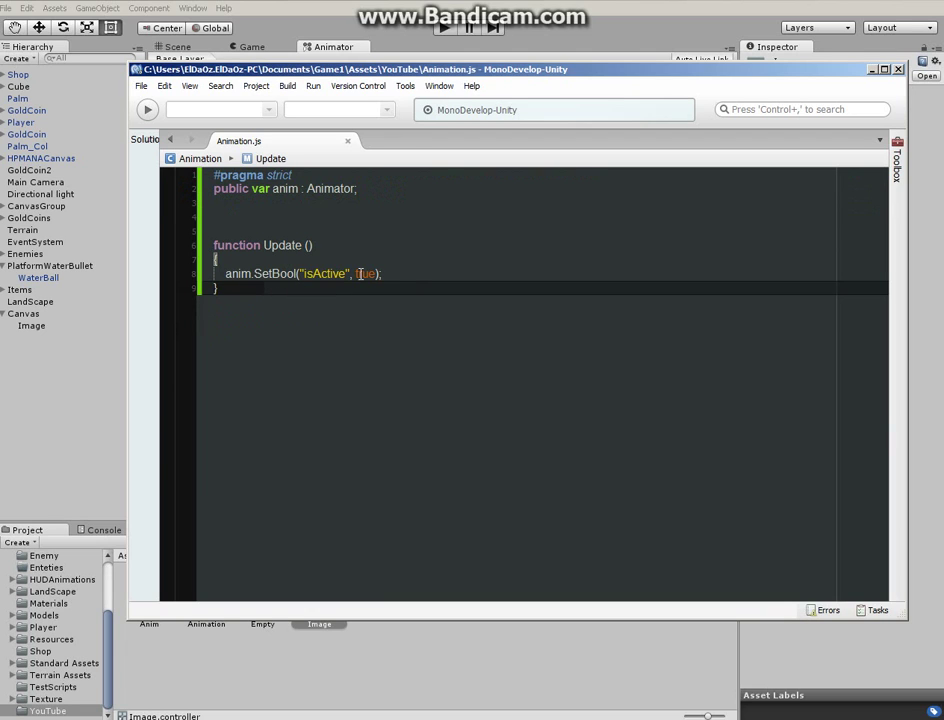
{"action": "left_click", "coordinate": [392, 669]}
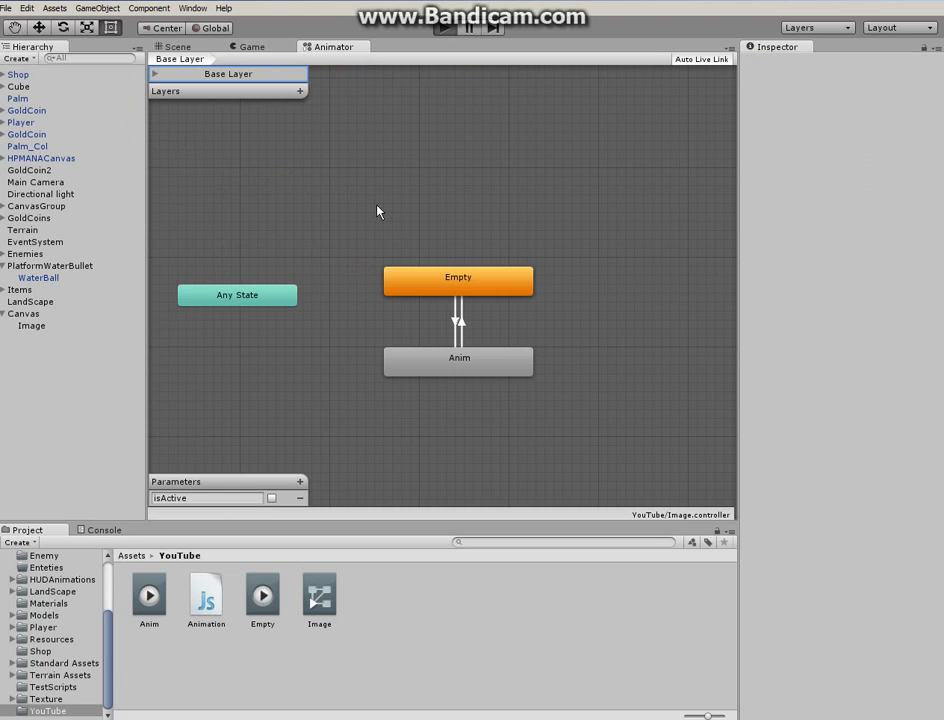
- Play the game to test the image animation, move the player briefly, and stop play mode
{"action": "key", "text": "ctrl+p"}
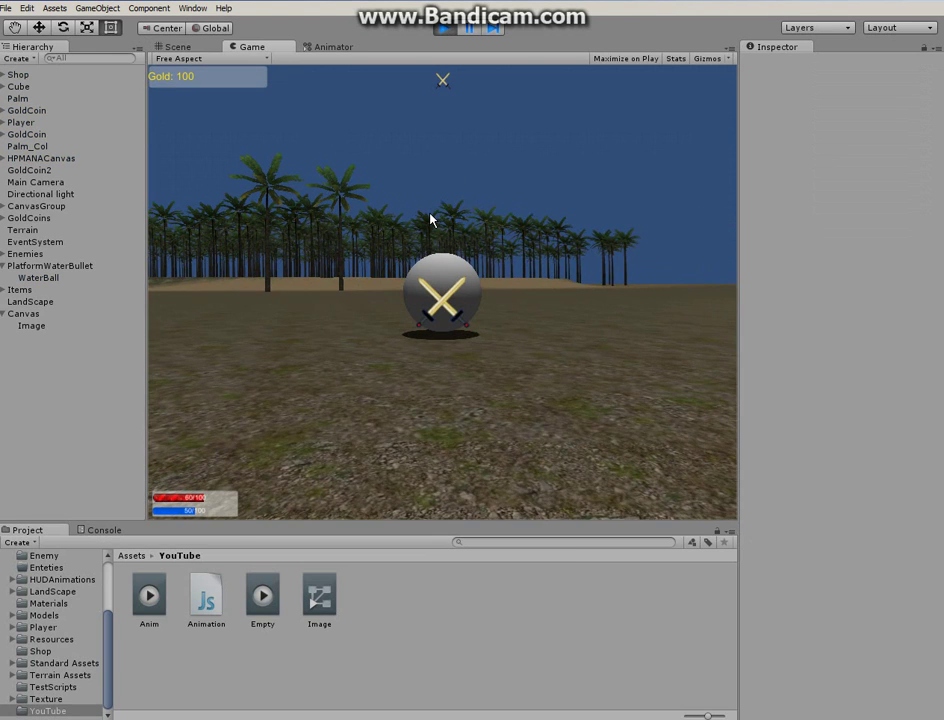
{"action": "key", "text": "a"}
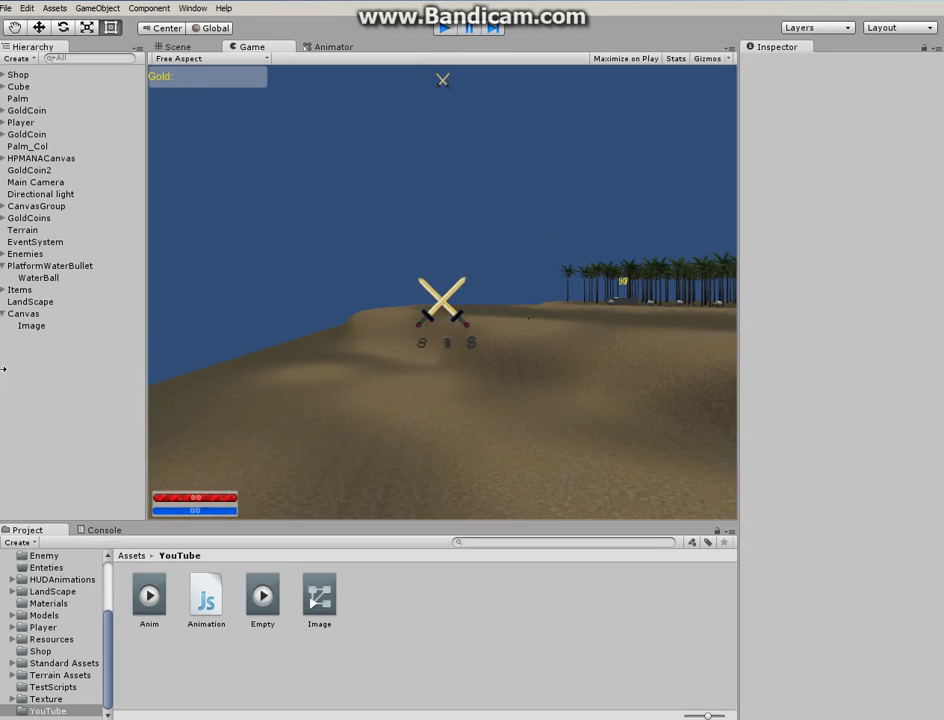
{"action": "key", "text": "ctrl+p"}
- Attach the Animation script to the Image object under Canvas and view the available animators for its Anim variable
{"action": "left_click", "coordinate": [32, 327]}
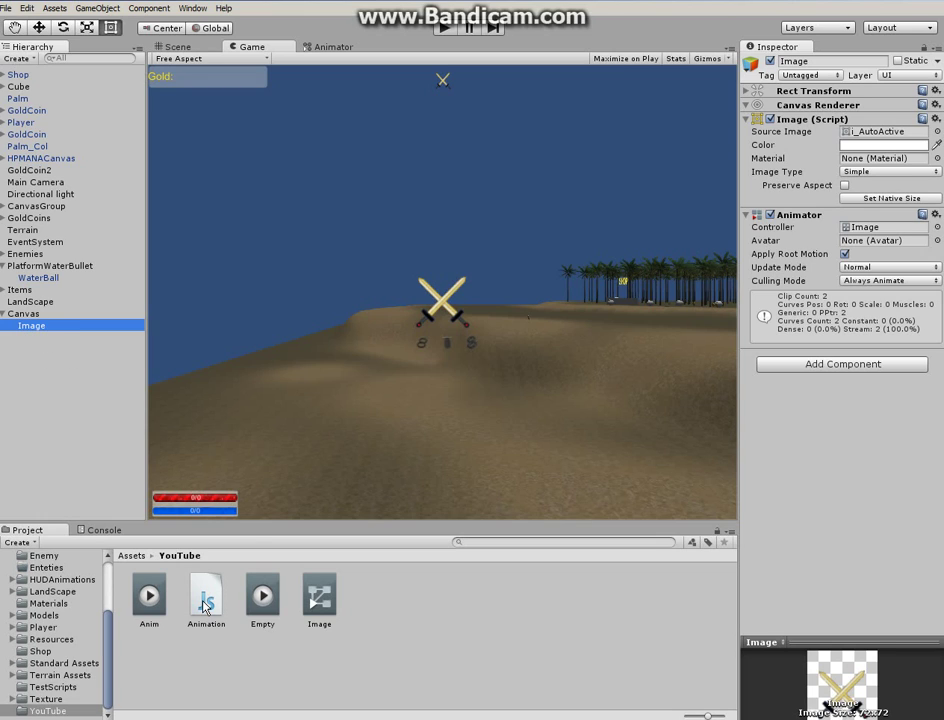
{"action": "left_click_drag", "start_coordinate": [205, 605], "coordinate": [822, 424]}
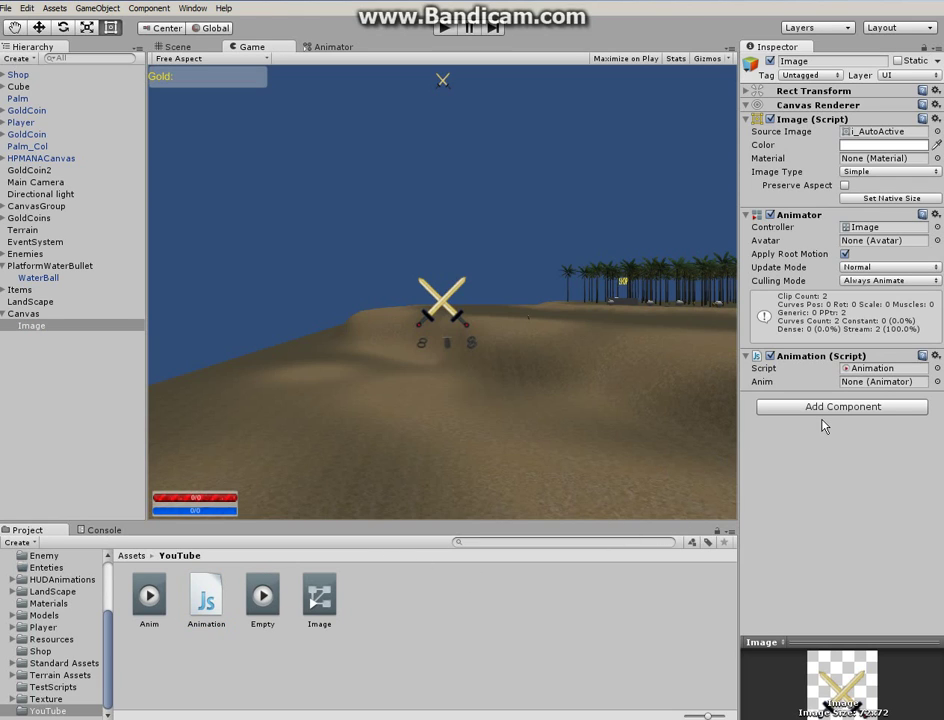
{"action": "left_click", "coordinate": [937, 382]}
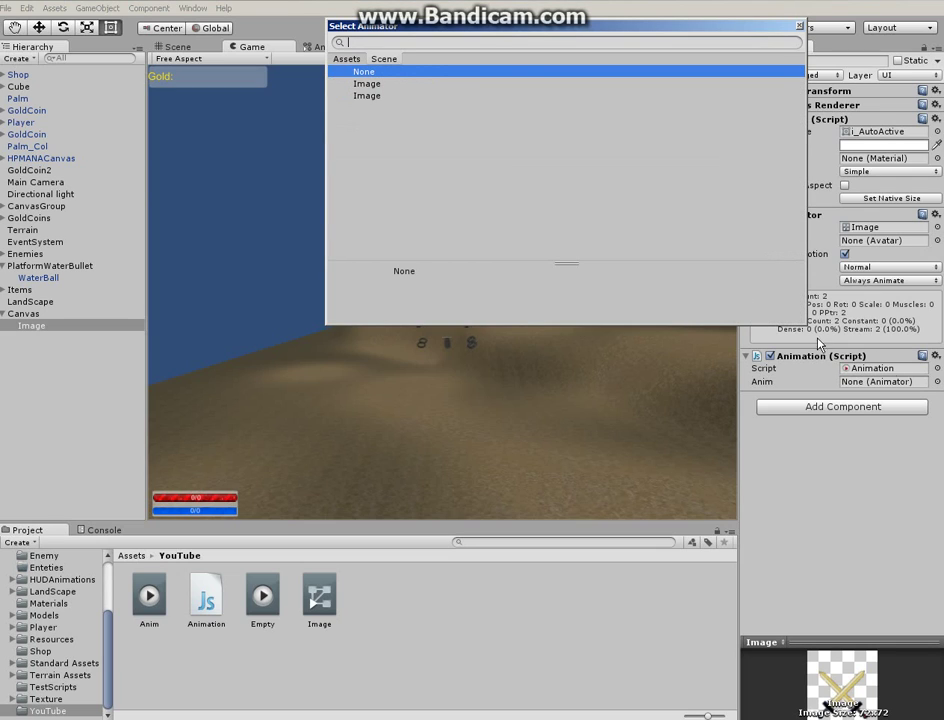
{"action": "left_click", "coordinate": [800, 27]}
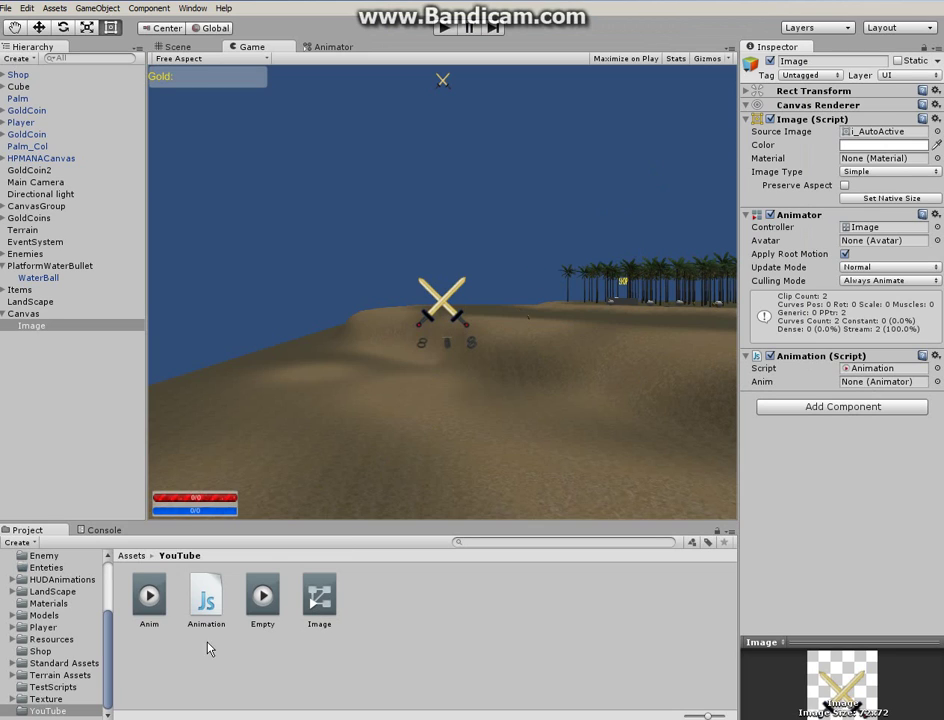
- Rename the Image animator controller in the YouTube folder as ImageAnimation
{"action": "left_click", "coordinate": [318, 598]}
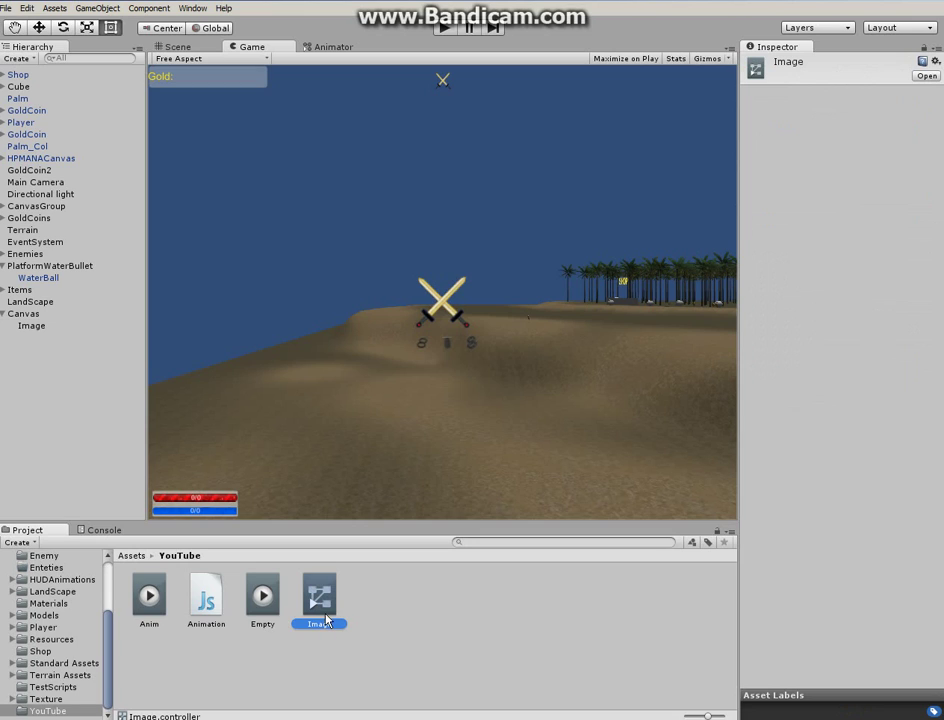
{"action": "left_click", "coordinate": [320, 624]}
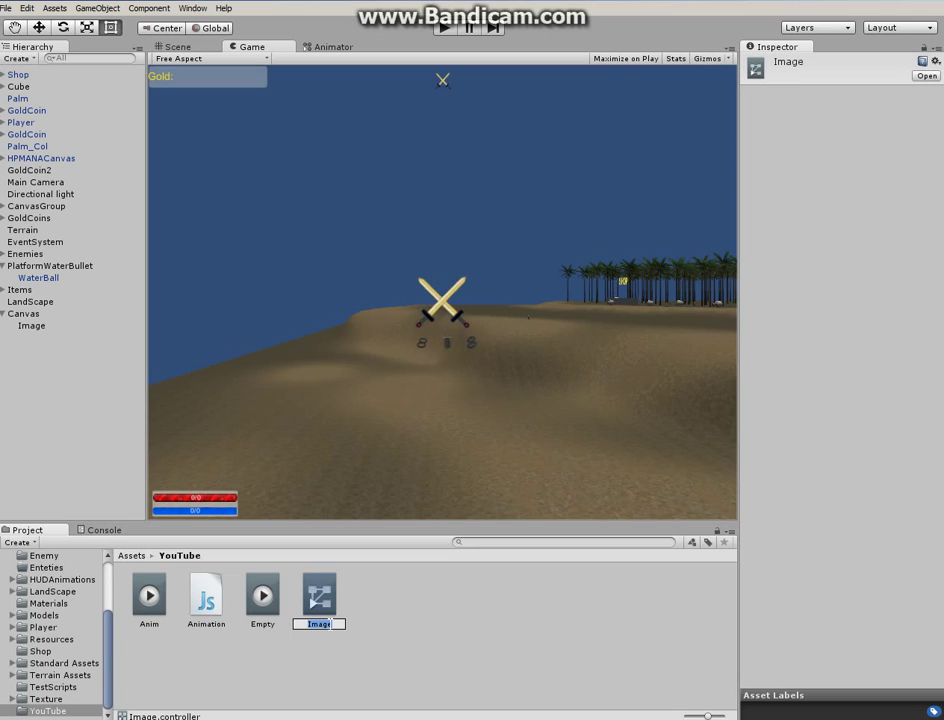
{"action": "left_click", "coordinate": [331, 624]}
{"action": "type", "text": "Animation"}
{"action": "key", "text": "Return"}
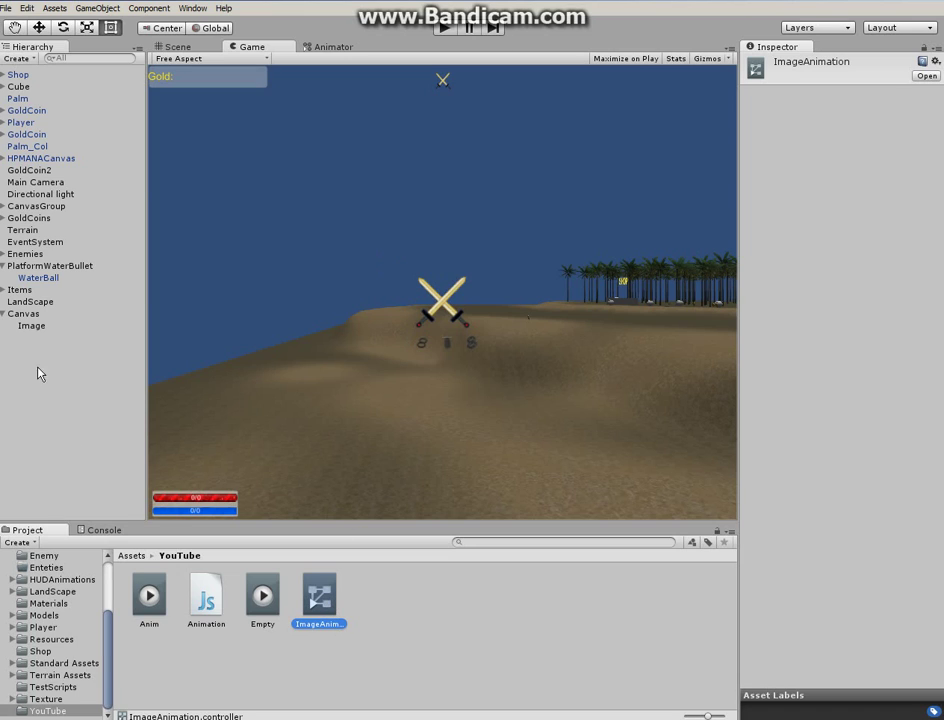
- Assign the second Image animator listed to the Anim variable of the Image object's Animation script
{"action": "left_click", "coordinate": [28, 327]}
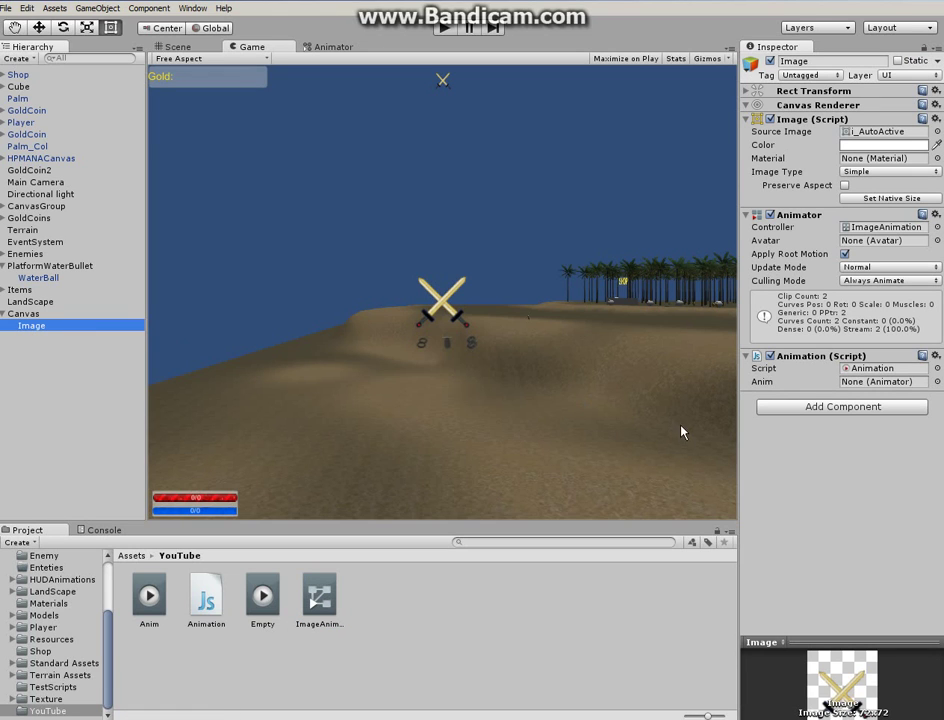
{"action": "left_click", "coordinate": [937, 382]}
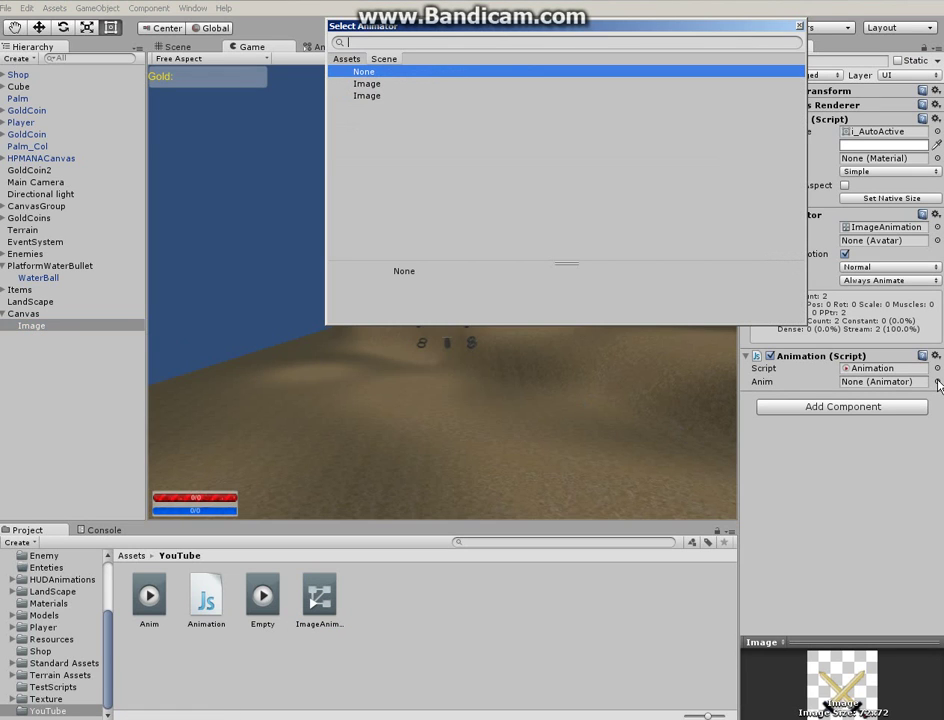
{"action": "left_click", "coordinate": [367, 96]}
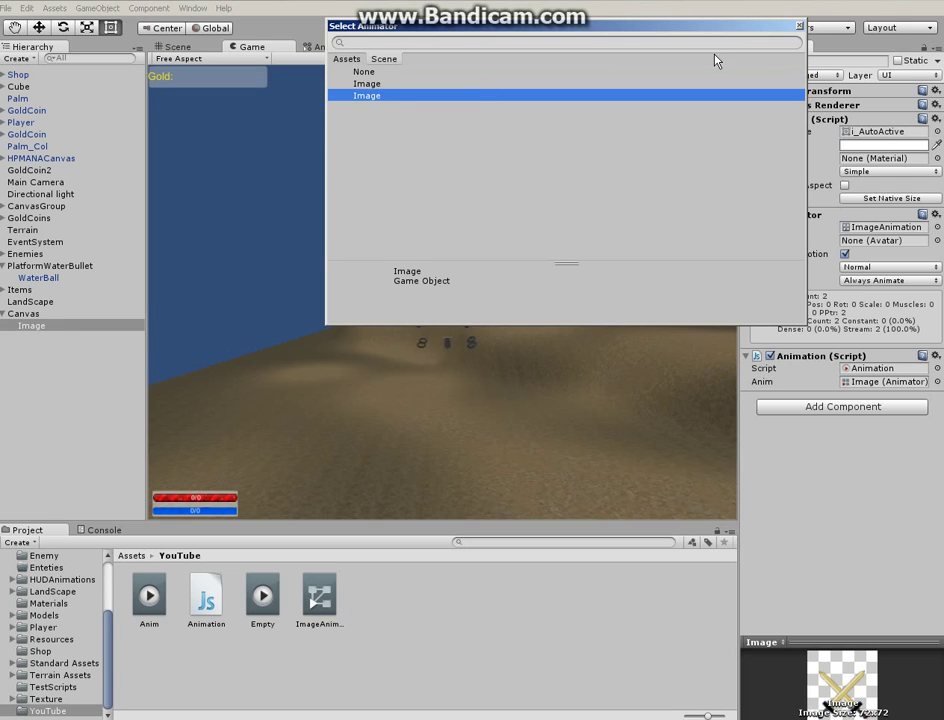
{"action": "left_click", "coordinate": [799, 25]}
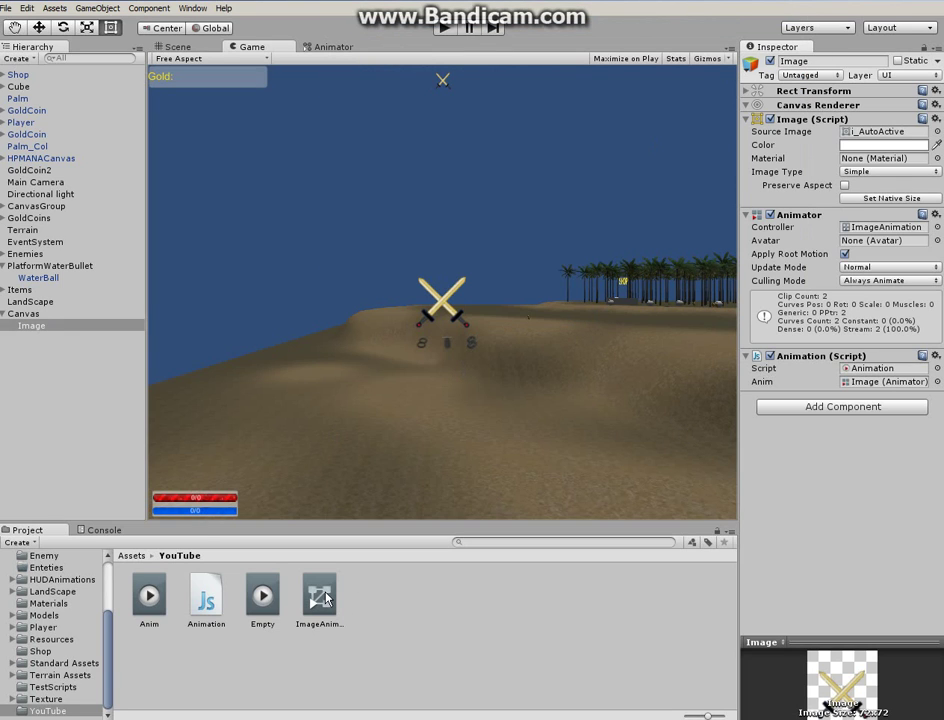
- Rename the Image object under Canvas as ImageAnimation
{"action": "left_click", "coordinate": [30, 328]}
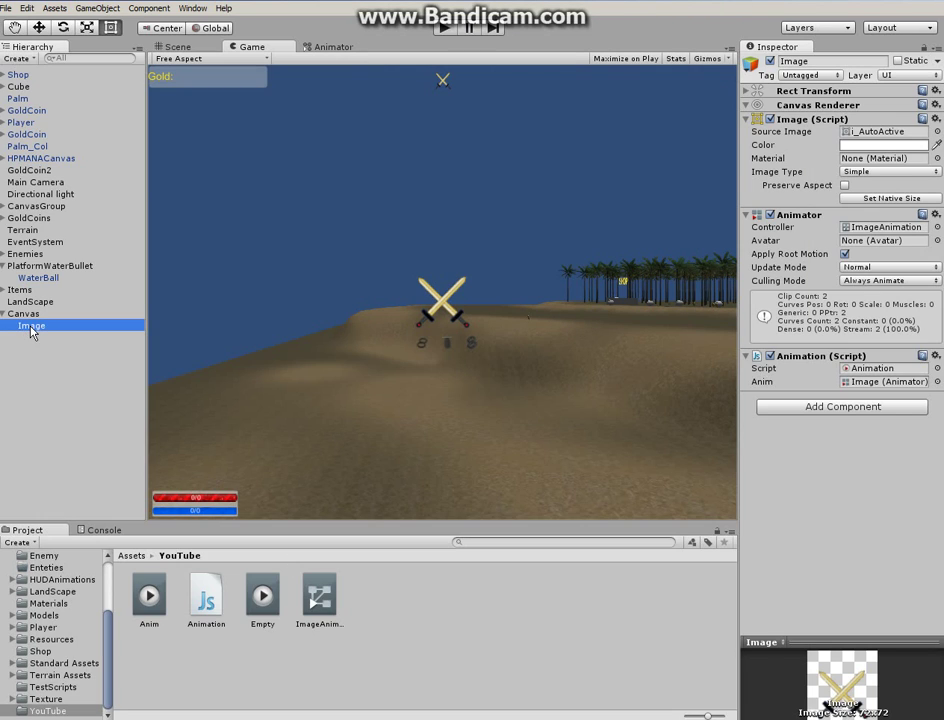
{"action": "left_click", "coordinate": [47, 330]}
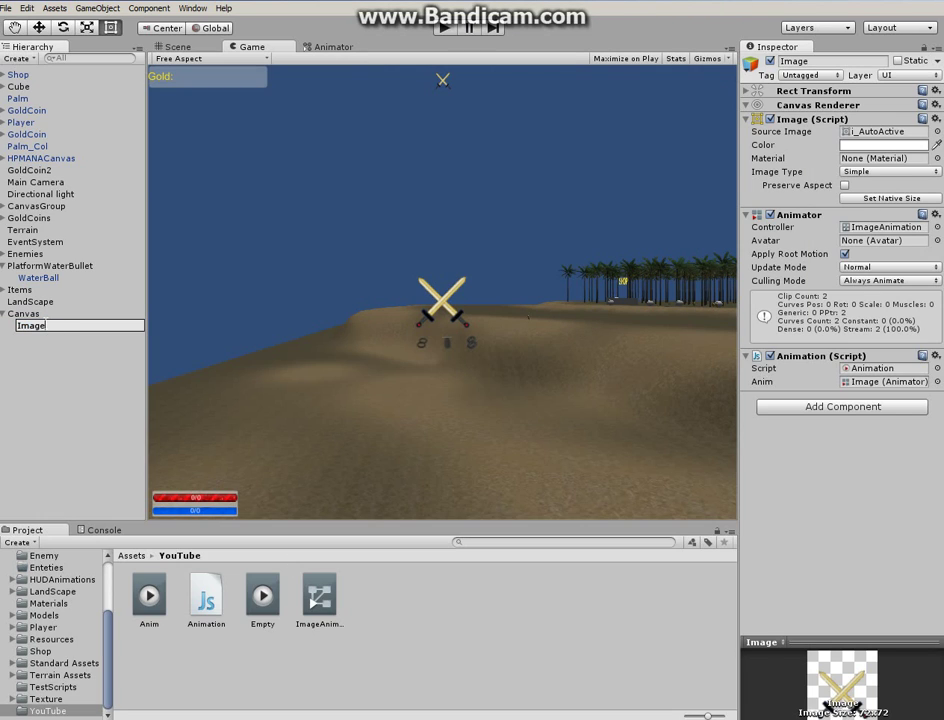
{"action": "left_click", "coordinate": [790, 61]}
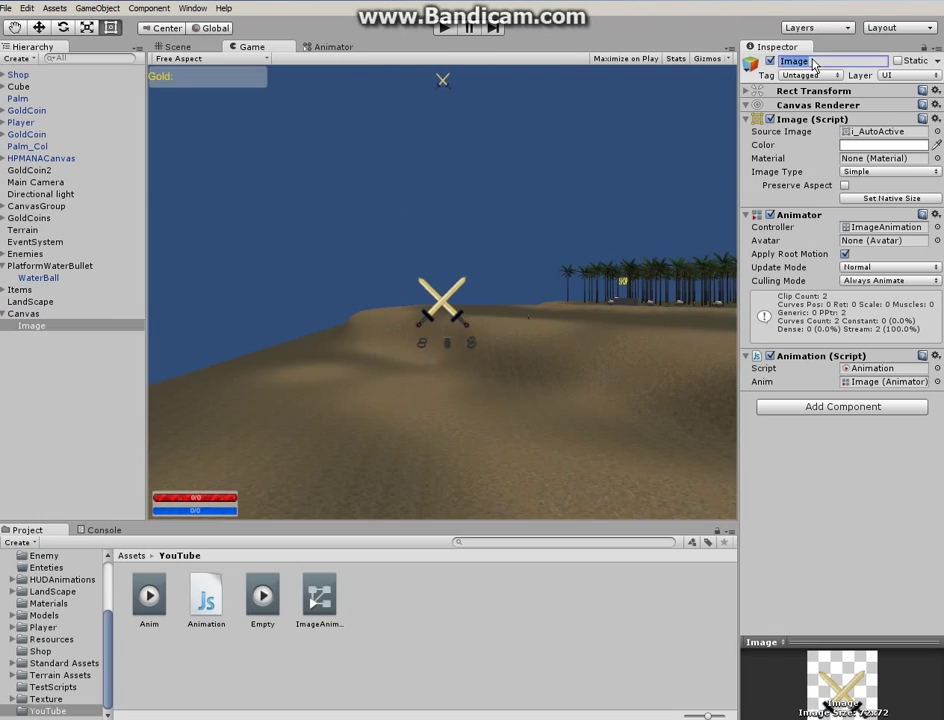
{"action": "left_click", "coordinate": [810, 61]}
{"action": "type", "text": "Animation"}
{"action": "key", "text": "Return"}
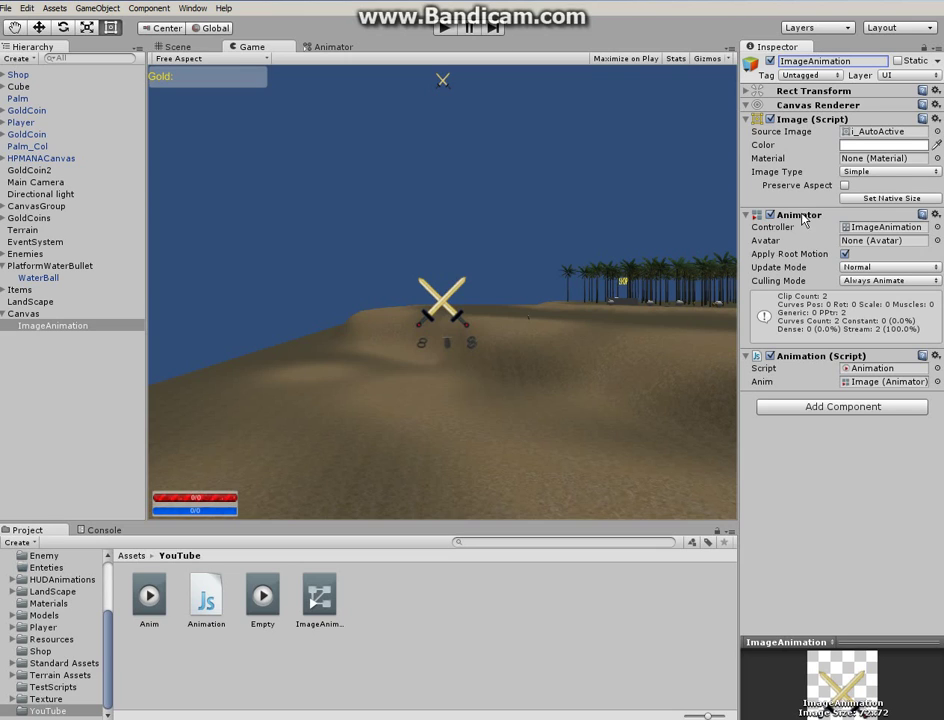
- Assign the ImageAnimation object from the hierarchy to the Animation script's Anim variable and stop the play test
{"action": "left_click", "coordinate": [937, 382]}
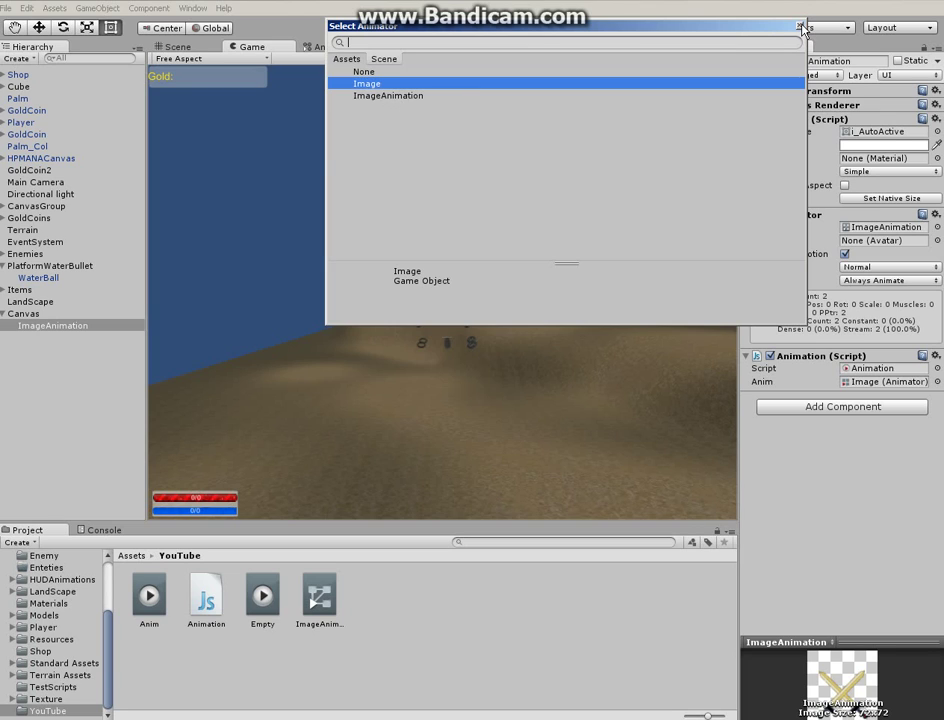
{"action": "left_click", "coordinate": [371, 472]}
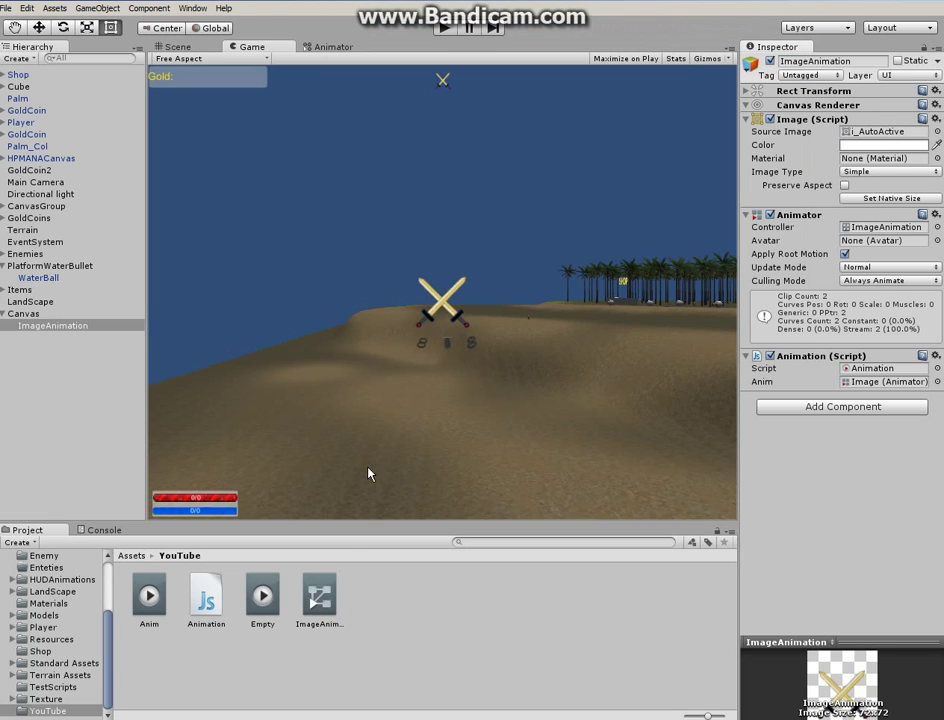
{"action": "left_click", "coordinate": [322, 600]}
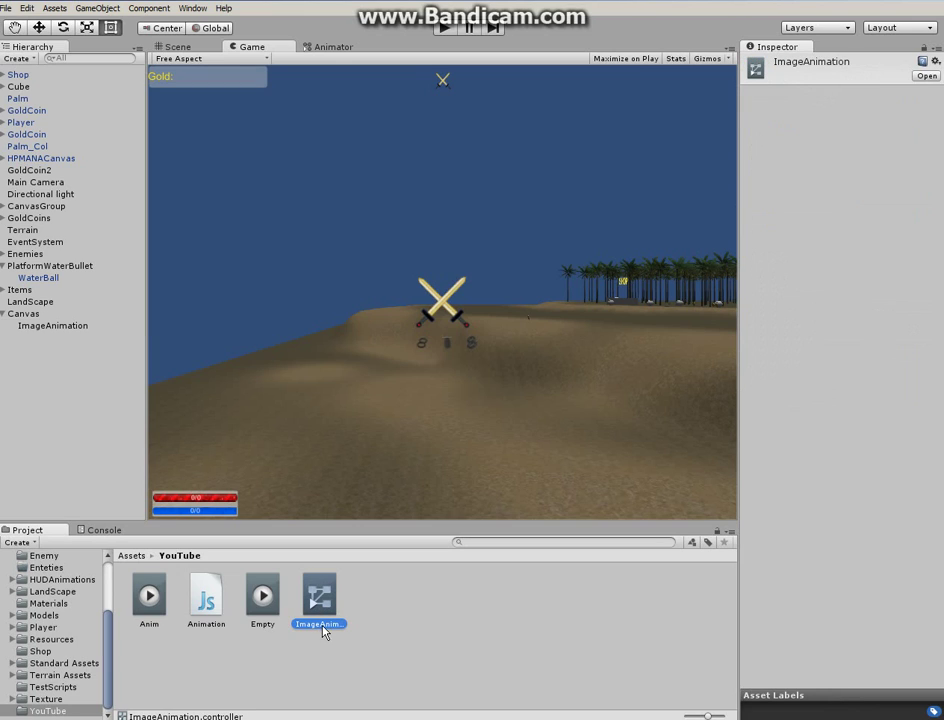
{"action": "left_click", "coordinate": [52, 326]}
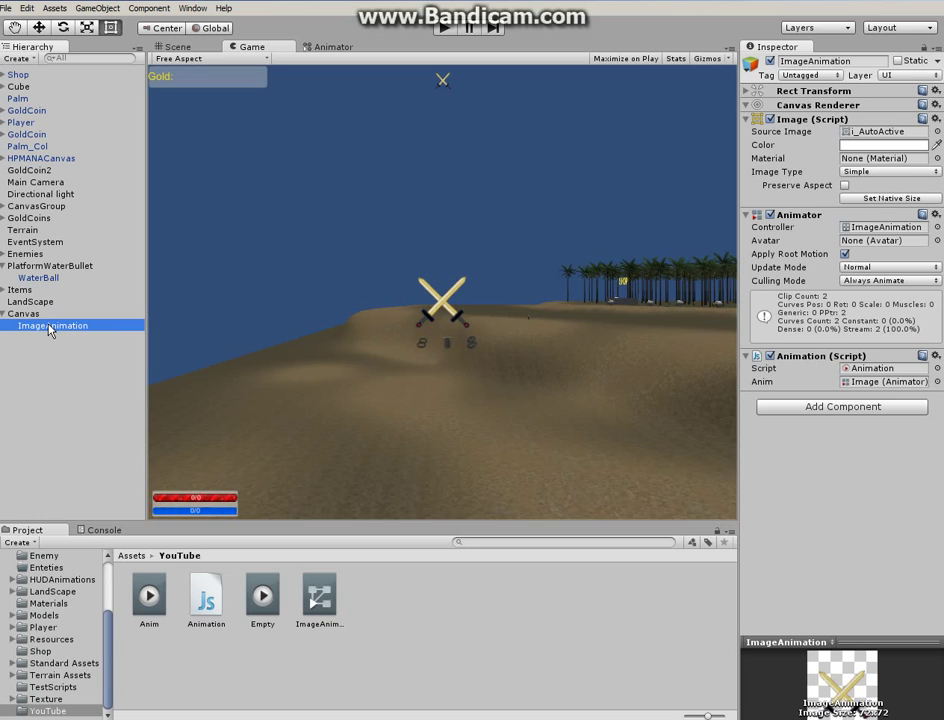
{"action": "left_click_drag", "start_coordinate": [52, 330], "coordinate": [886, 385]}
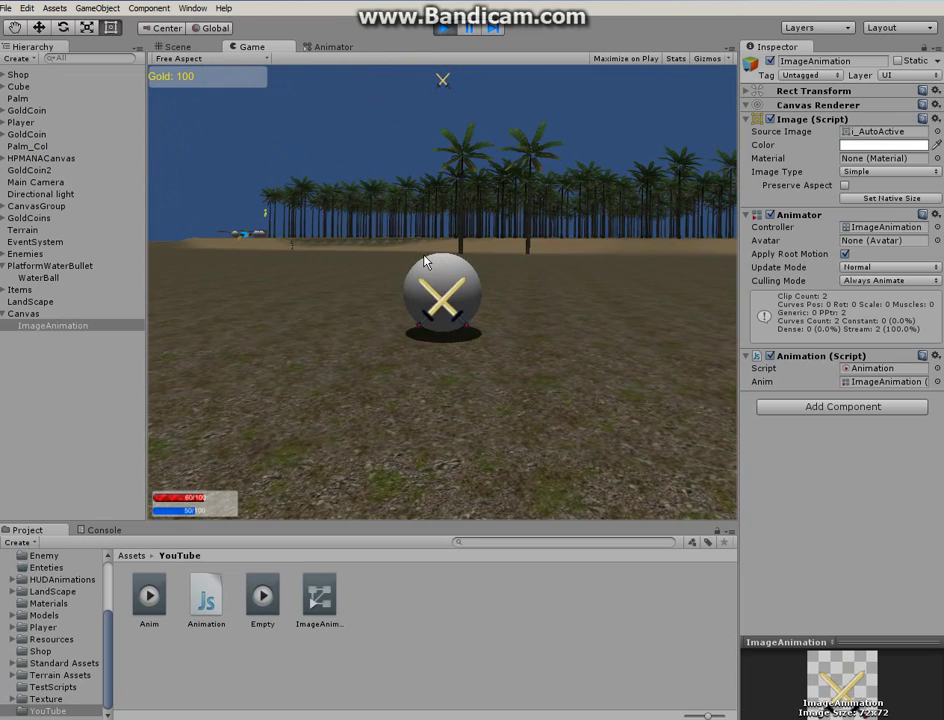
{"action": "left_click", "coordinate": [443, 28]}
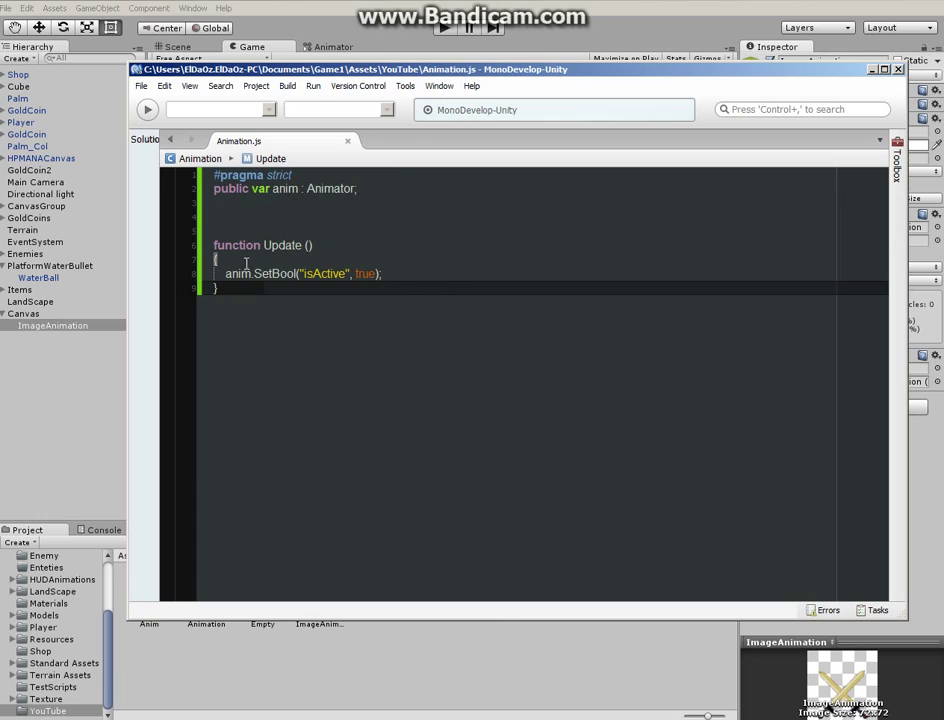
- Start an if condition with Input.GetKey on a new line above the SetBool call in Update
{"action": "left_click", "coordinate": [244, 263]}
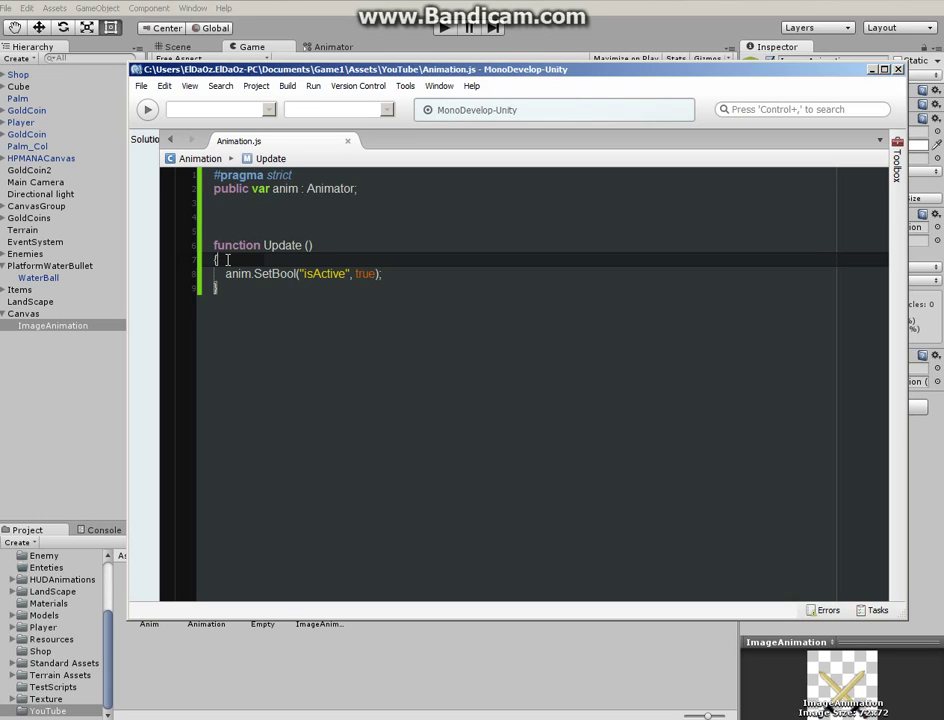
{"action": "key", "text": "Return"}
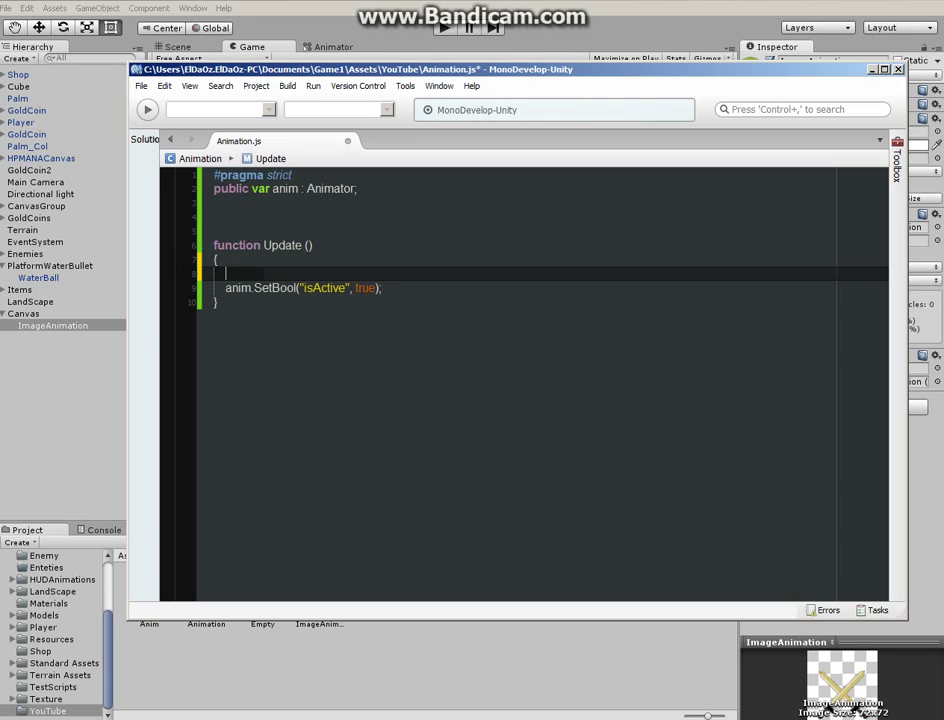
{"action": "type", "text": "if("}
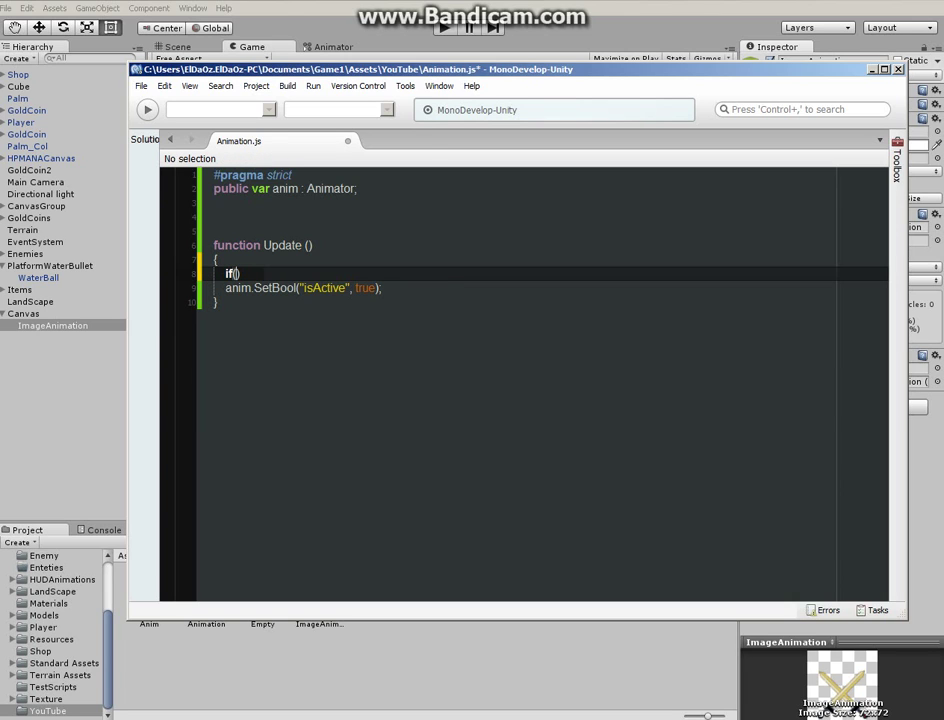
{"action": "type", "text": "In"}
{"action": "type", "text": "put"}
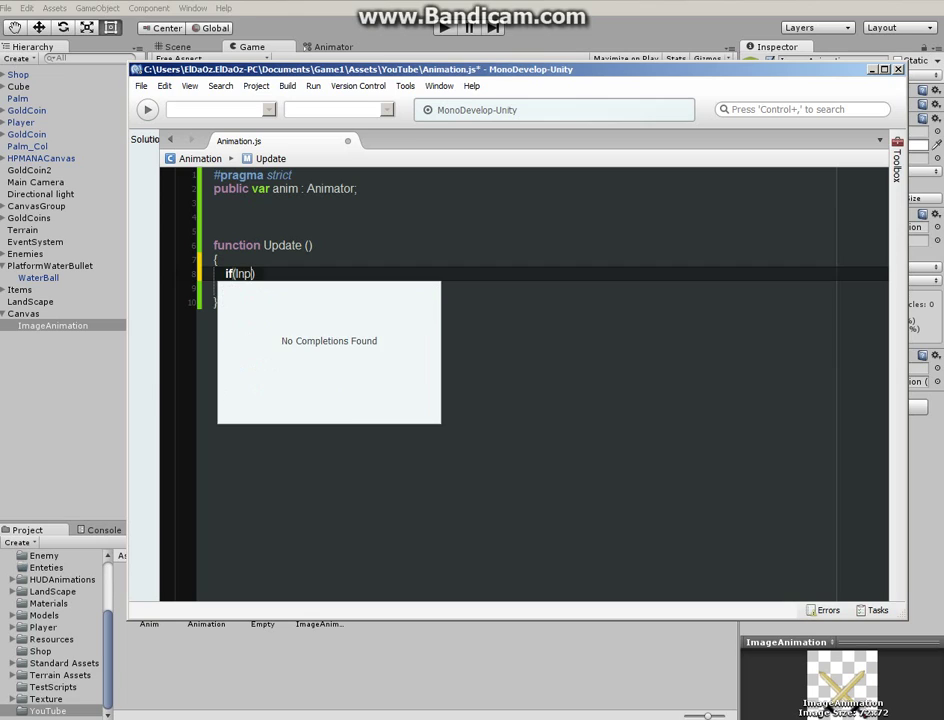
{"action": "type", "text": ".K"}
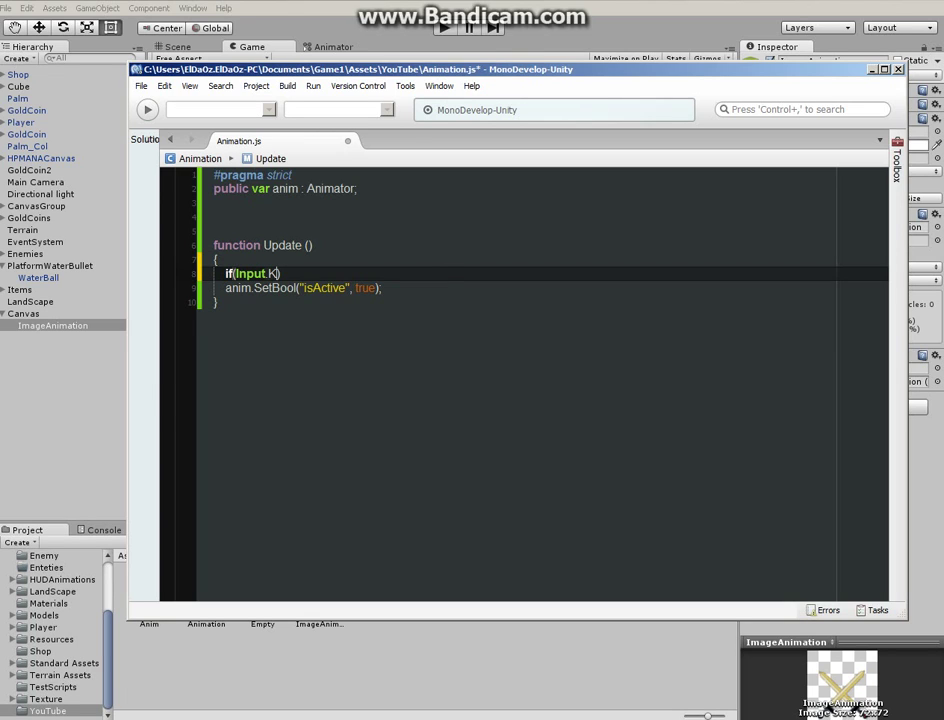
{"action": "type", "text": "e"}
{"action": "key", "text": "BackSpace"}
{"action": "key", "text": "BackSpace"}
{"action": "type", "text": "Get"}
{"action": "type", "text": "K"}
{"action": "type", "text": "ey"}
- Give the GetKey call the argument KeyCode.Q
{"action": "type", "text": "(Ke"}
{"action": "type", "text": "y"}
{"action": "type", "text": "Code"}
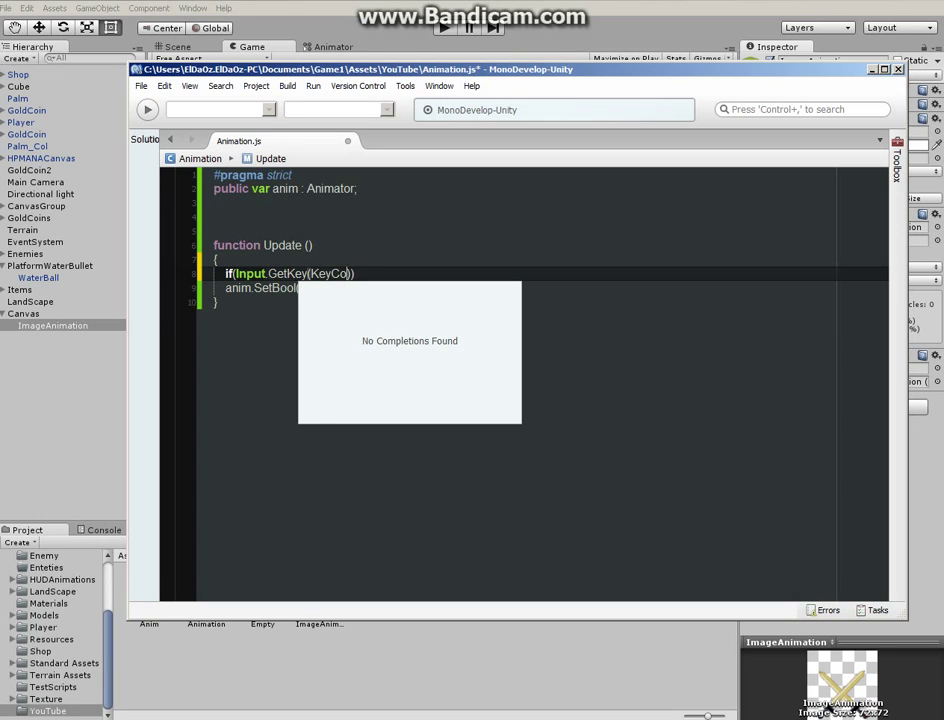
{"action": "type", "text": "."}
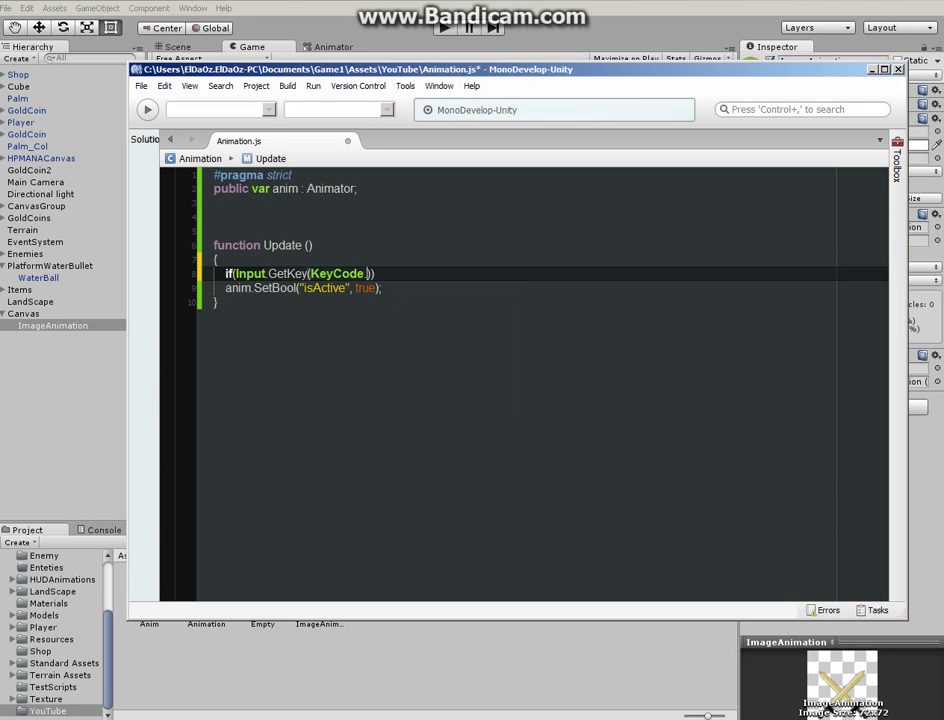
{"action": "type", "text": "Q"}
- Add only an opening brace on a new line between the if condition and the SetBool call
{"action": "left_click", "coordinate": [393, 274]}
{"action": "key", "text": "Return"}
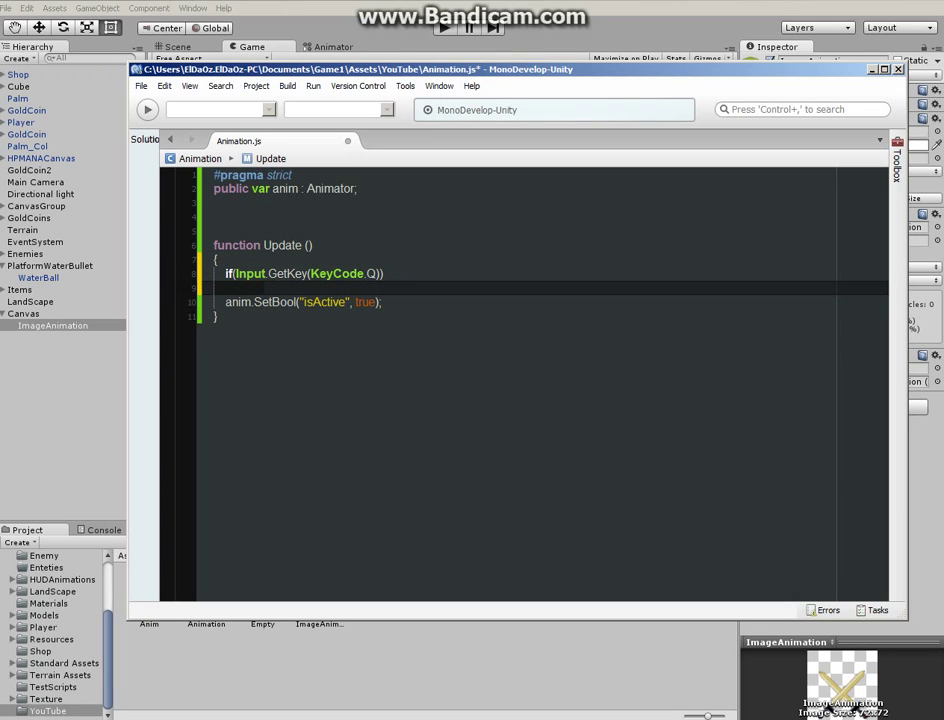
{"action": "type", "text": "{"}
{"action": "key", "text": "Delete"}
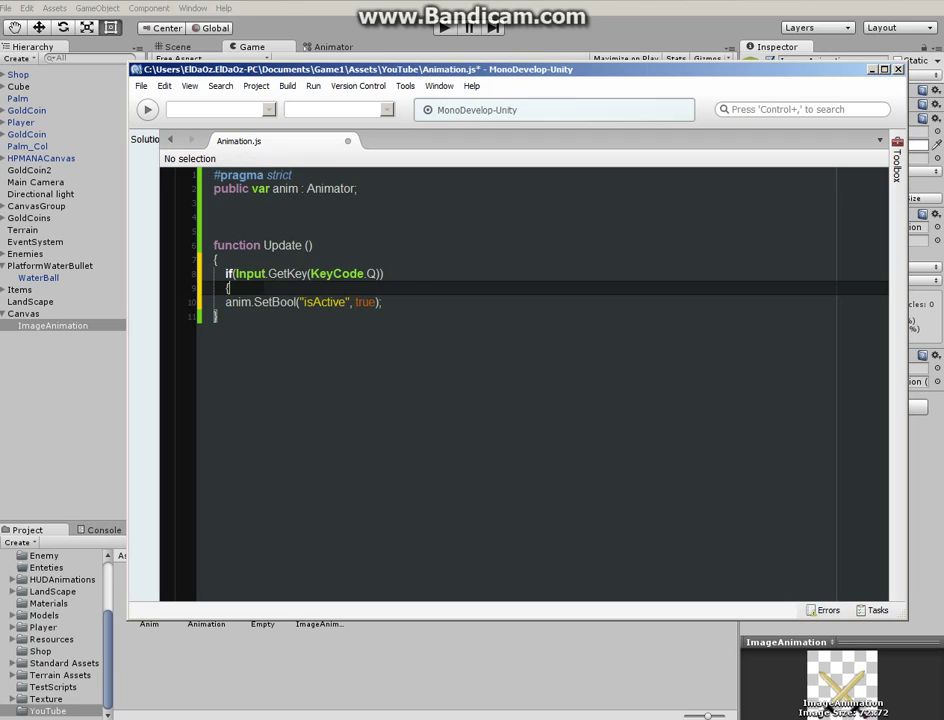
- Close the if block with a closing brace on a new line below the SetBool call and save the script
{"action": "key", "text": "Down"}
{"action": "key", "text": "End"}
{"action": "key", "text": "Return"}
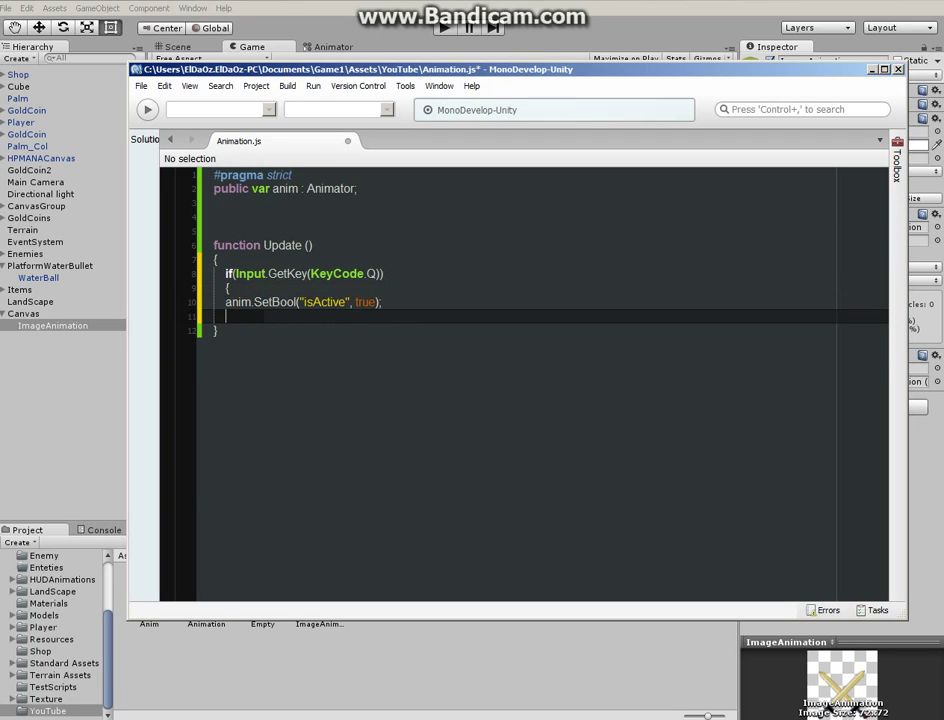
{"action": "type", "text": "}"}
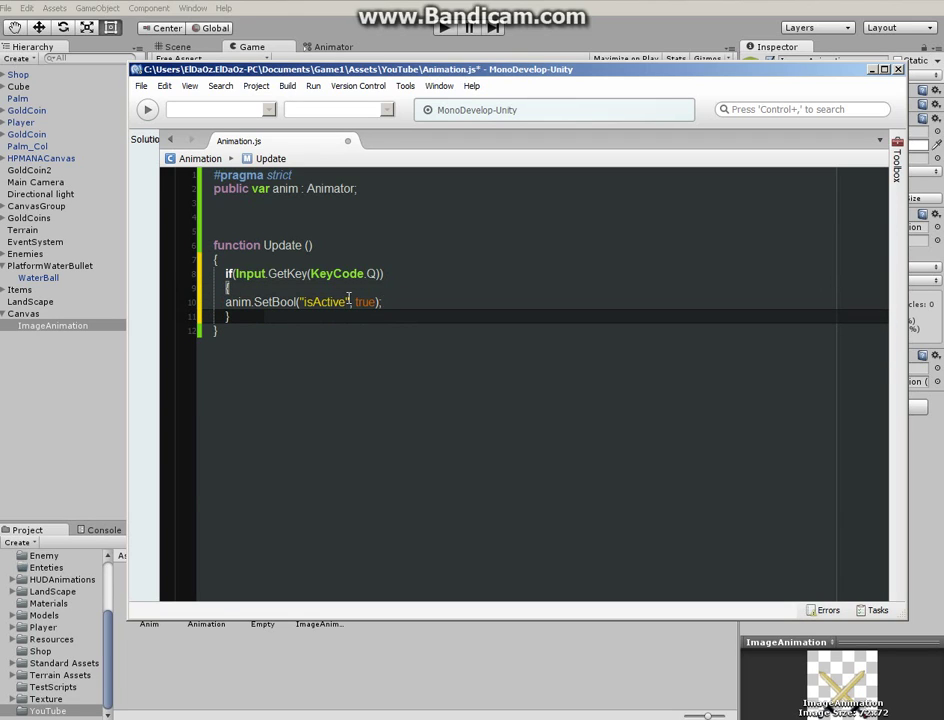
{"action": "key", "text": "ctrl+s"}
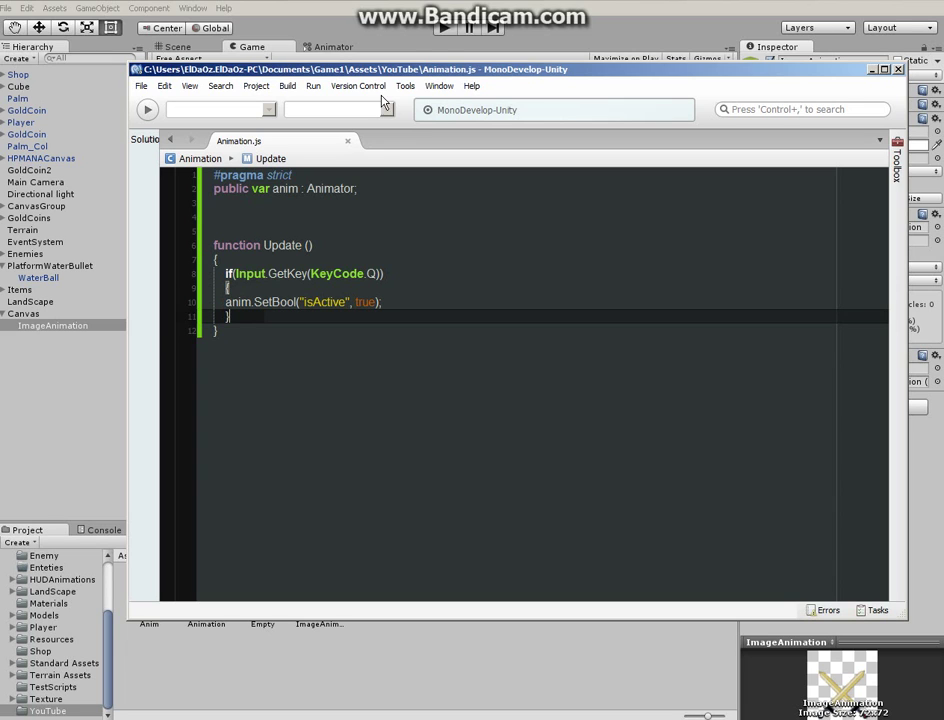
- Switch to Unity, run a play test to check the image's response to the Q key, and stop it
{"action": "left_click", "coordinate": [446, 28]}
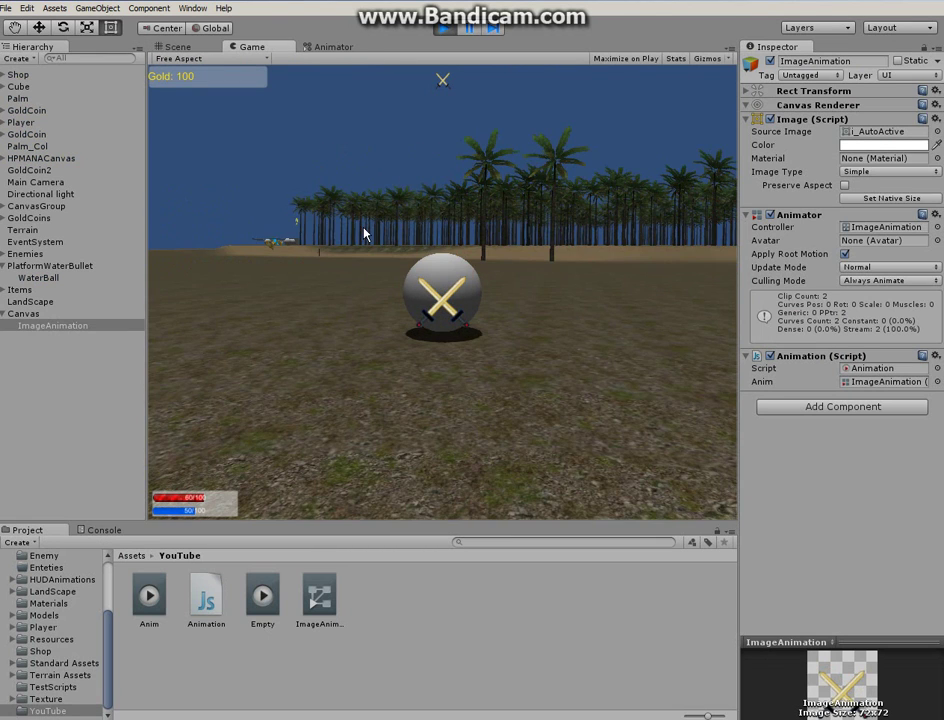
{"action": "key", "text": "Left"}
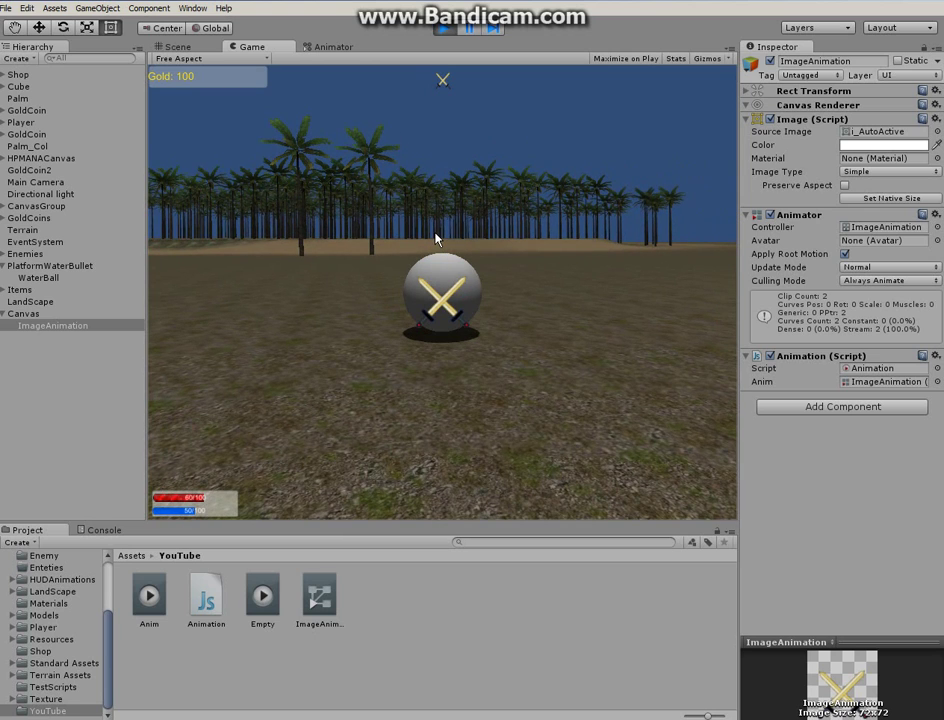
{"action": "key", "text": "Left"}
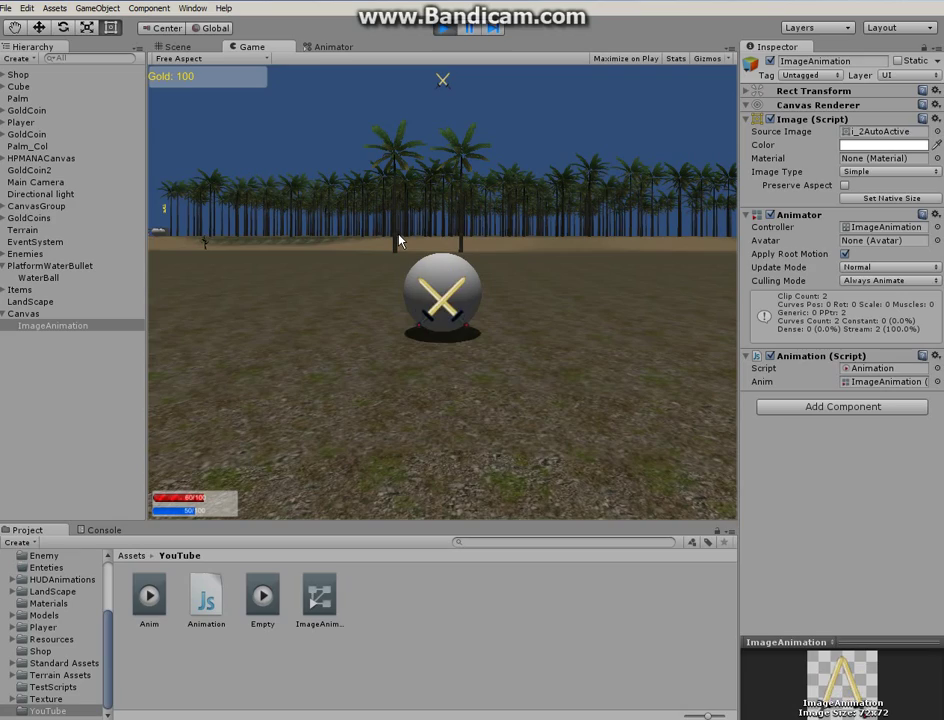
{"action": "left_click_drag", "start_coordinate": [398, 240], "coordinate": [445, 31]}
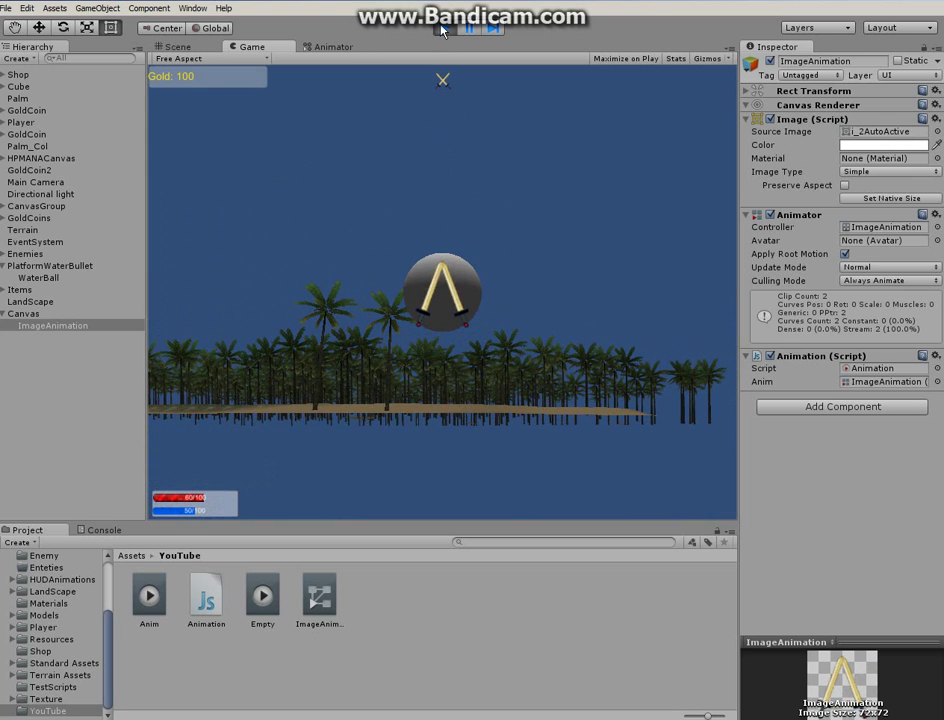
{"action": "left_click", "coordinate": [441, 27]}
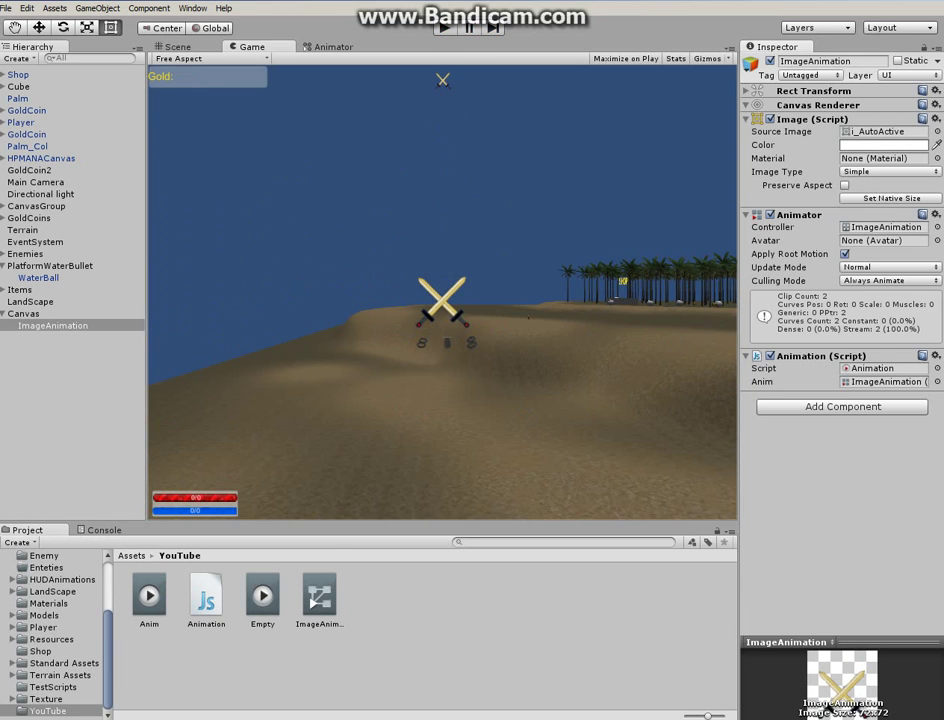
- Switch back to MonoDevelop and add an else branch with an empty braced block below the if block in Update
{"action": "key", "text": "alt+Tab"}
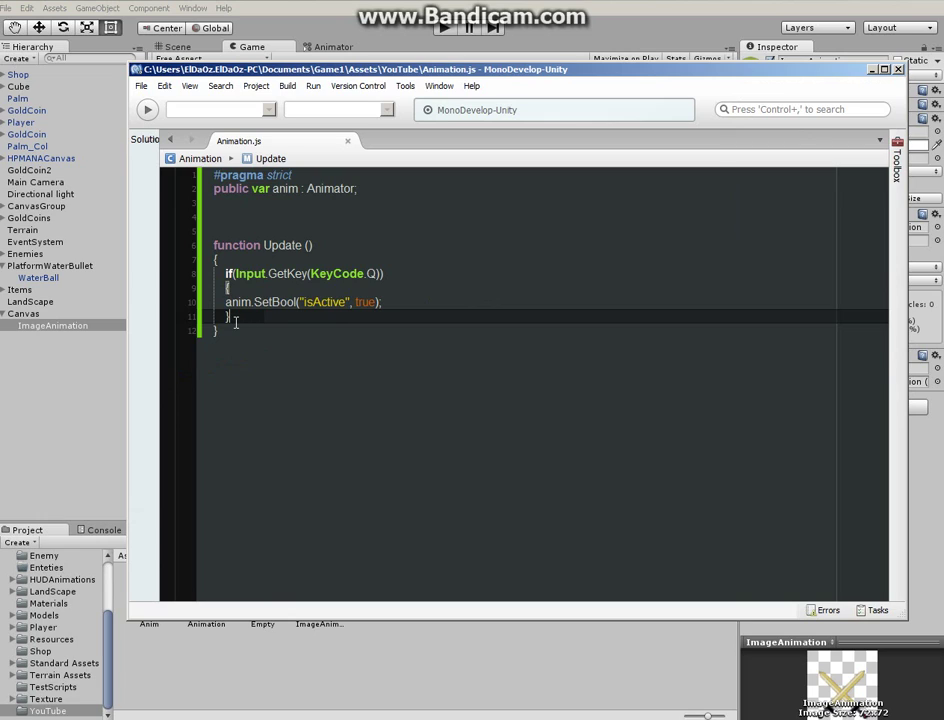
{"action": "key", "text": "Return"}
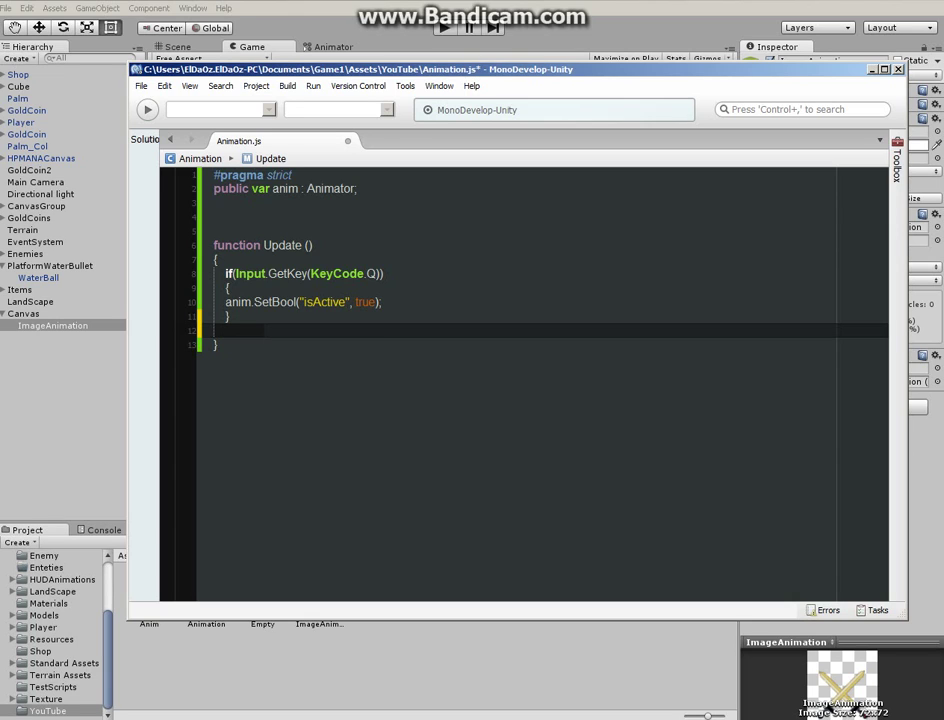
{"action": "type", "text": "else"}
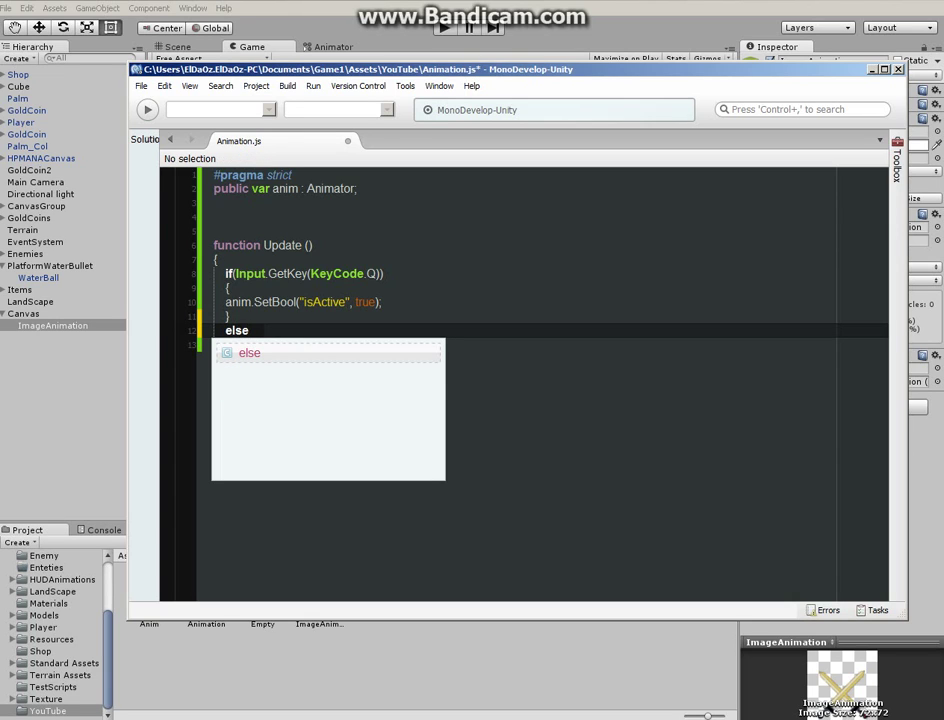
{"action": "key", "text": "Escape"}
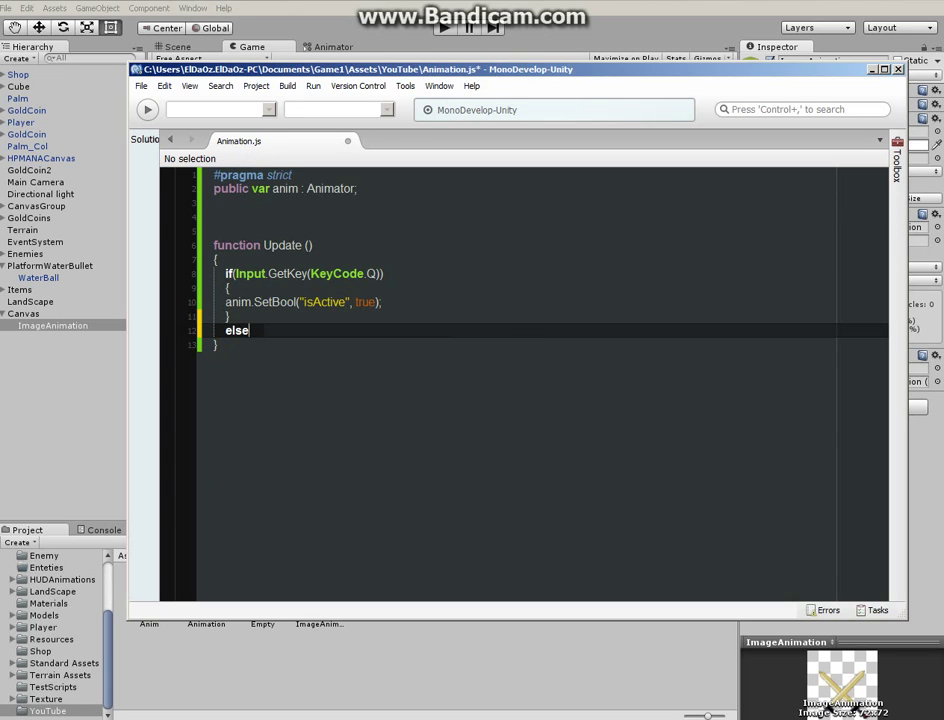
{"action": "key", "text": "Return"}
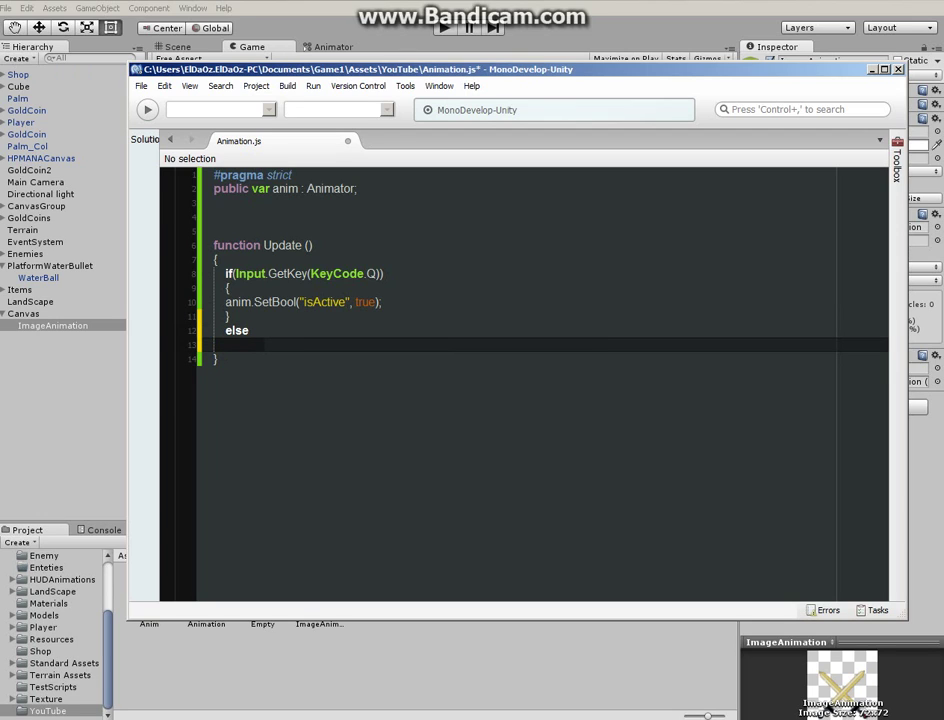
{"action": "type", "text": "{"}
{"action": "key", "text": "Return"}
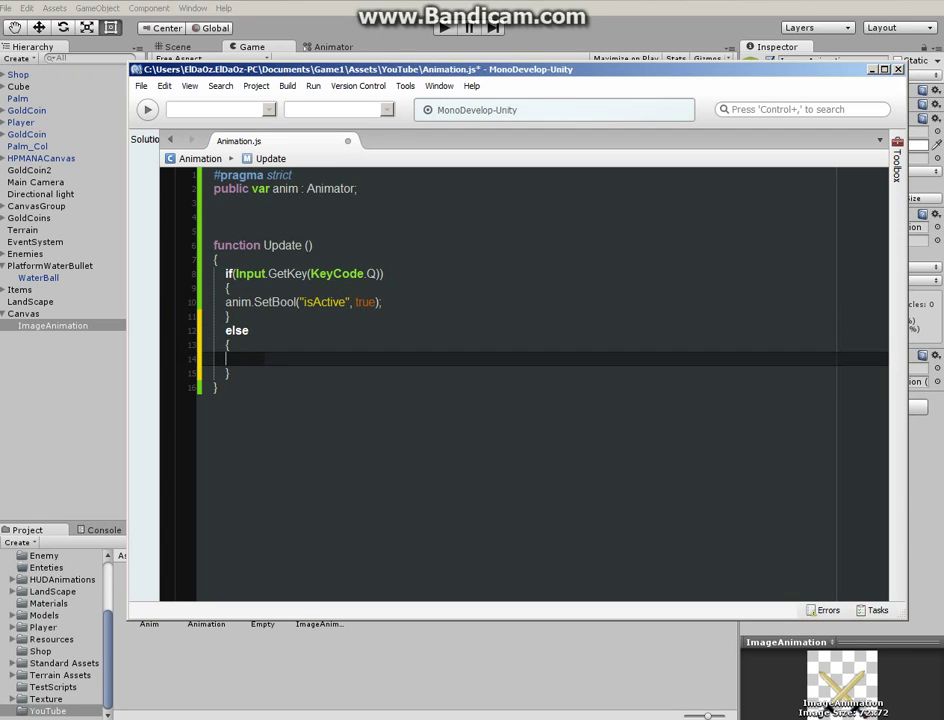
- Copy the anim.SetBool("isActive", true) line into the else block, change its argument to false, and save the script
{"action": "key", "text": "Tab"}
{"action": "left_click_drag", "start_coordinate": [383, 301], "coordinate": [224, 301]}
{"action": "right_click", "coordinate": [257, 301]}
{"action": "left_click", "coordinate": [291, 350]}
{"action": "left_click", "coordinate": [244, 361]}
{"action": "key", "text": "ctrl+v"}
{"action": "double_click", "coordinate": [378, 358]}
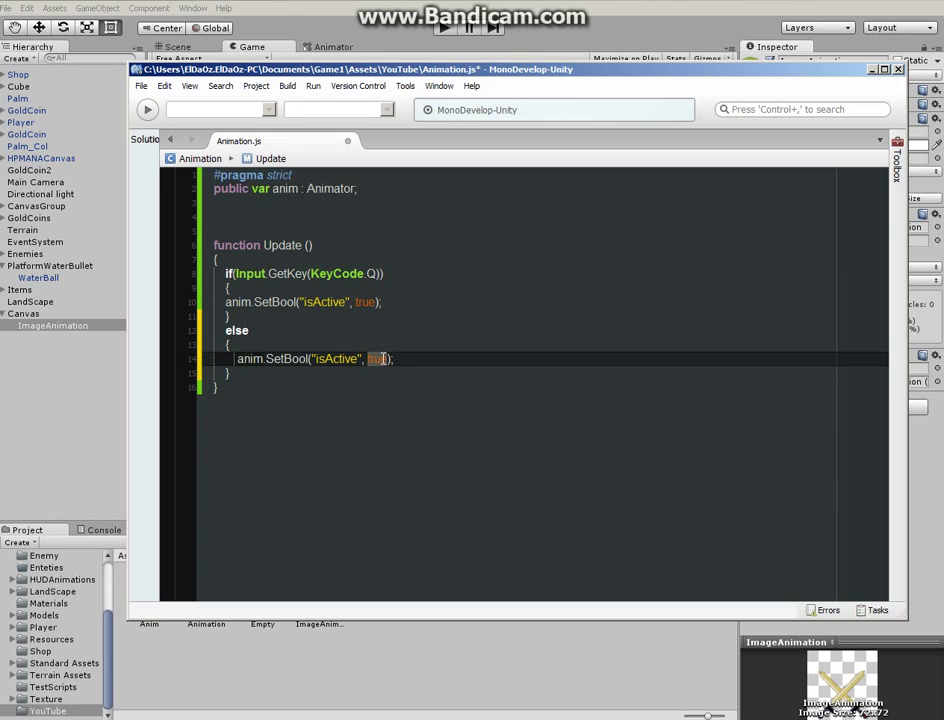
{"action": "type", "text": "false"}
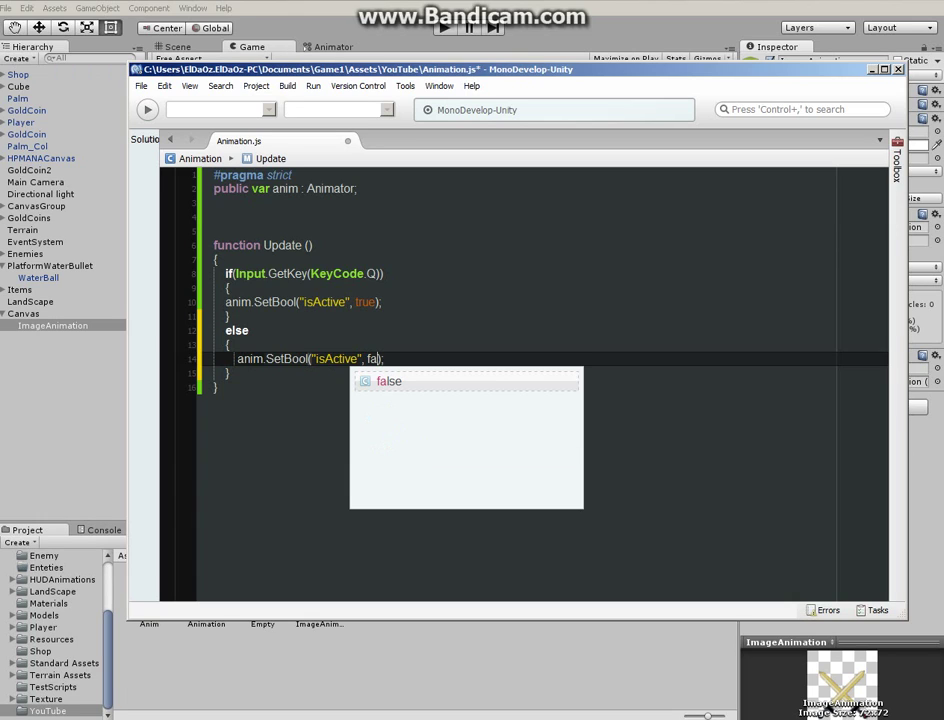
{"action": "key", "text": "Escape"}
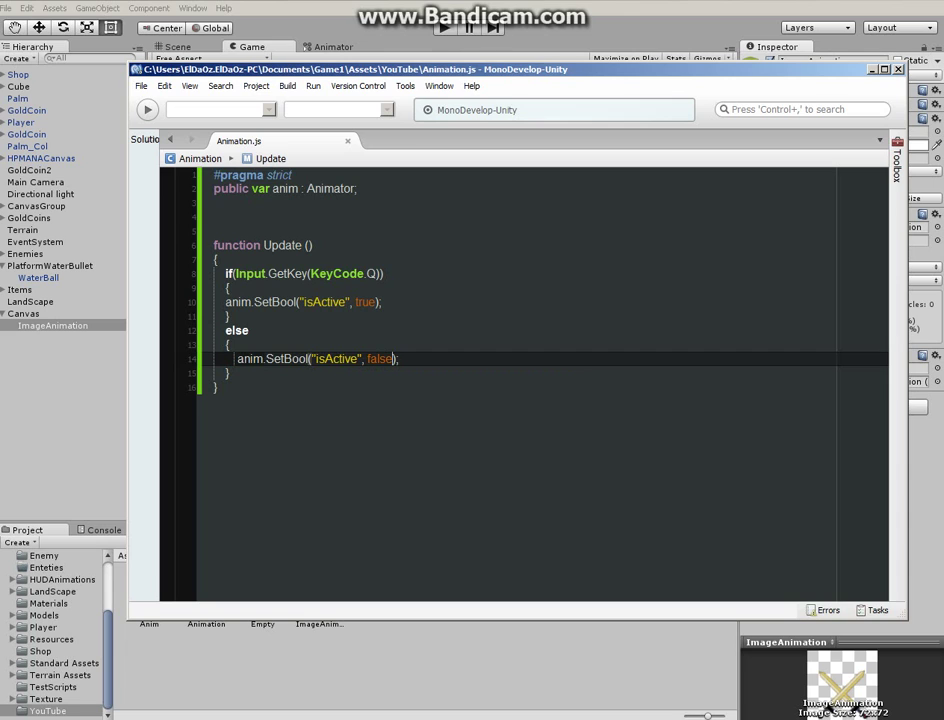
- Switch to Unity and play-test the scene to check how the image animation responds to holding and releasing Q
{"action": "left_click", "coordinate": [405, 33]}
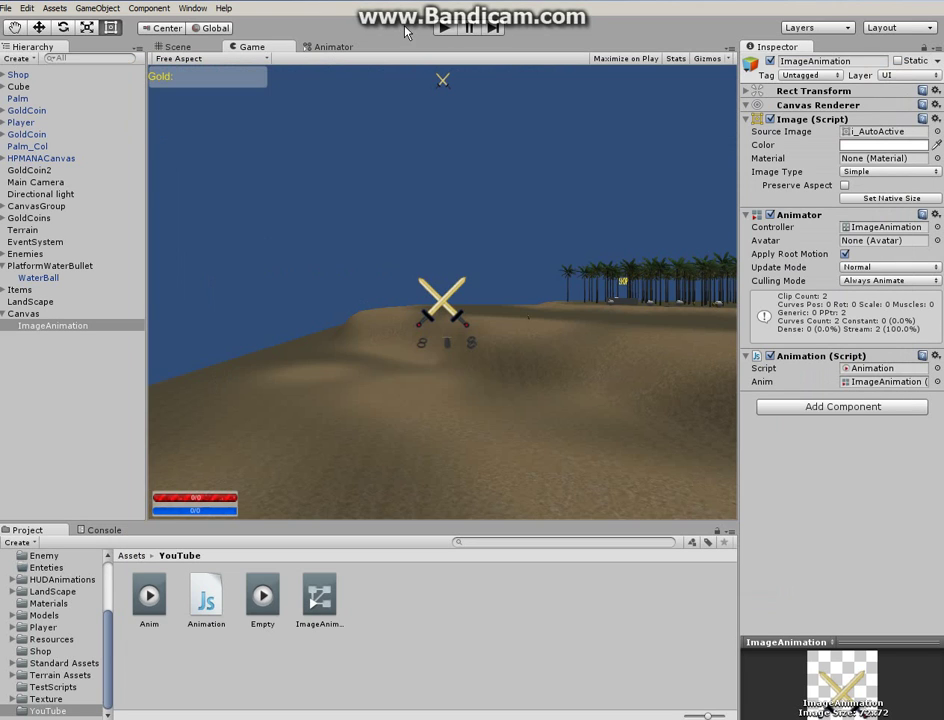
{"action": "left_click", "coordinate": [443, 27]}
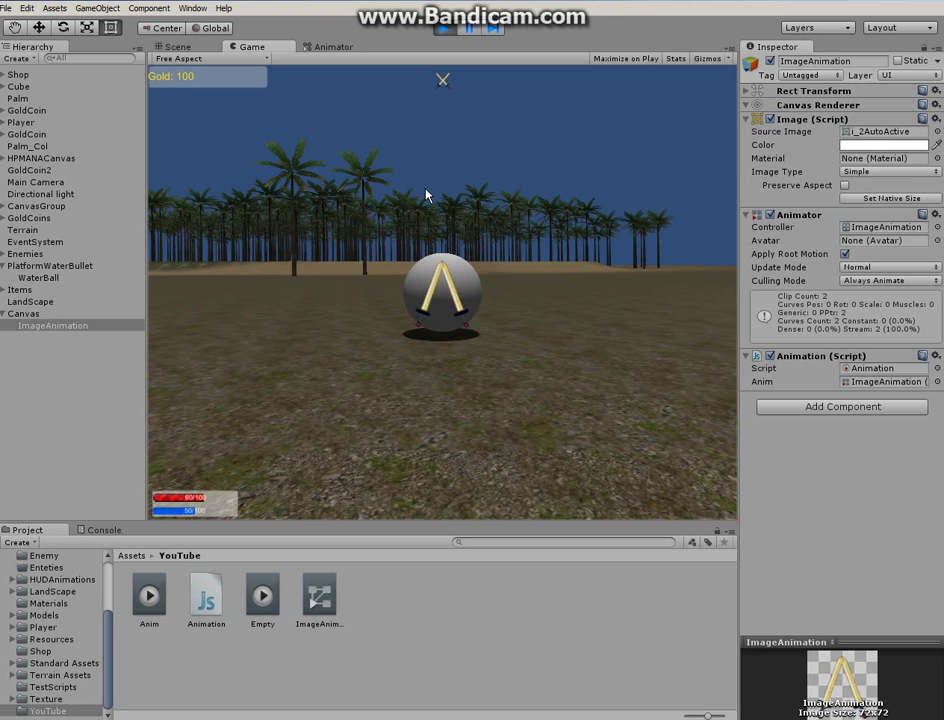
{"action": "key", "text": "w"}
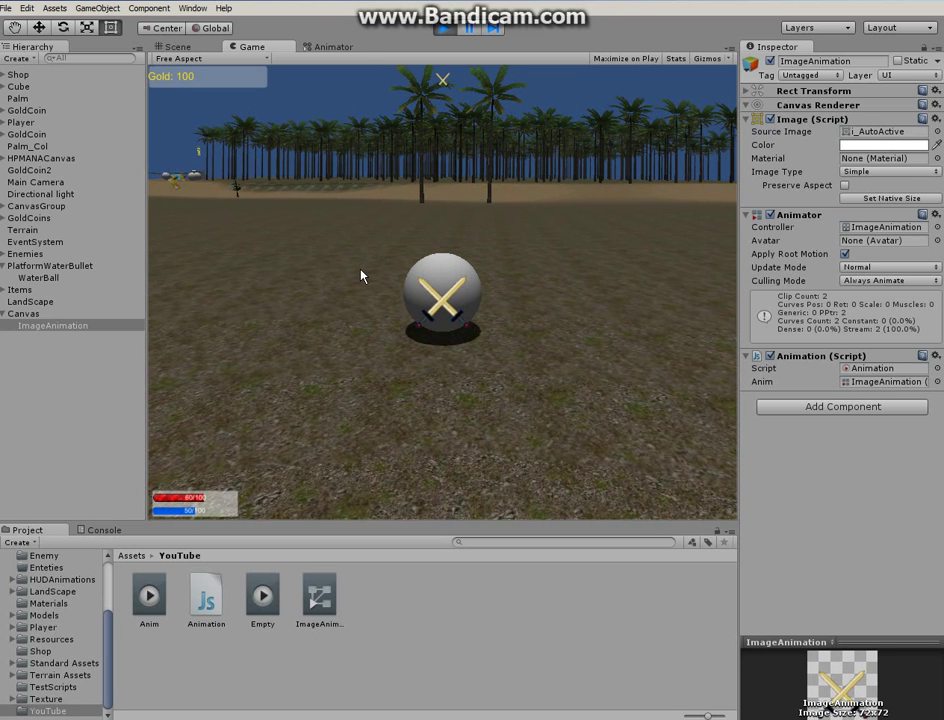
{"action": "key", "text": "w"}
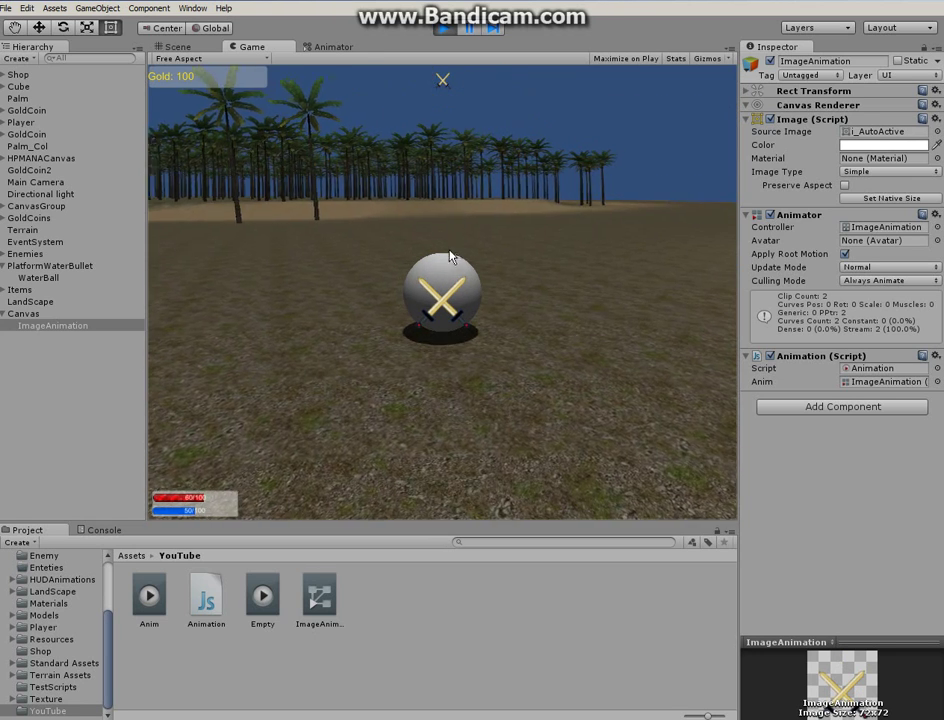
{"action": "left_click_drag", "start_coordinate": [404, 252], "coordinate": [322, 276]}
{"action": "key", "text": "w"}
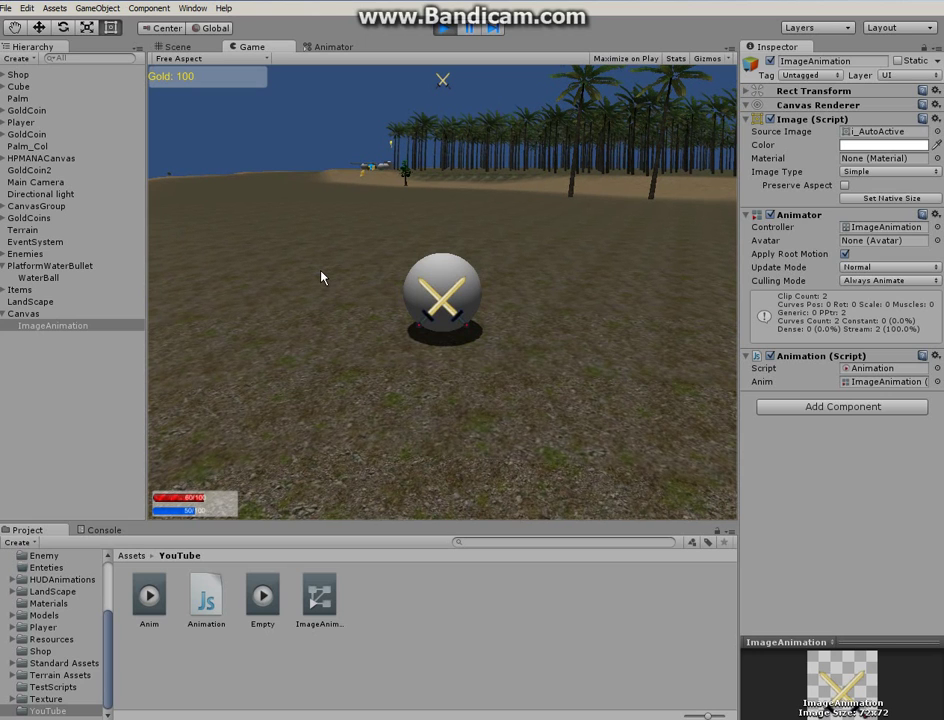
{"action": "left_click_drag", "start_coordinate": [321, 277], "coordinate": [358, 276]}
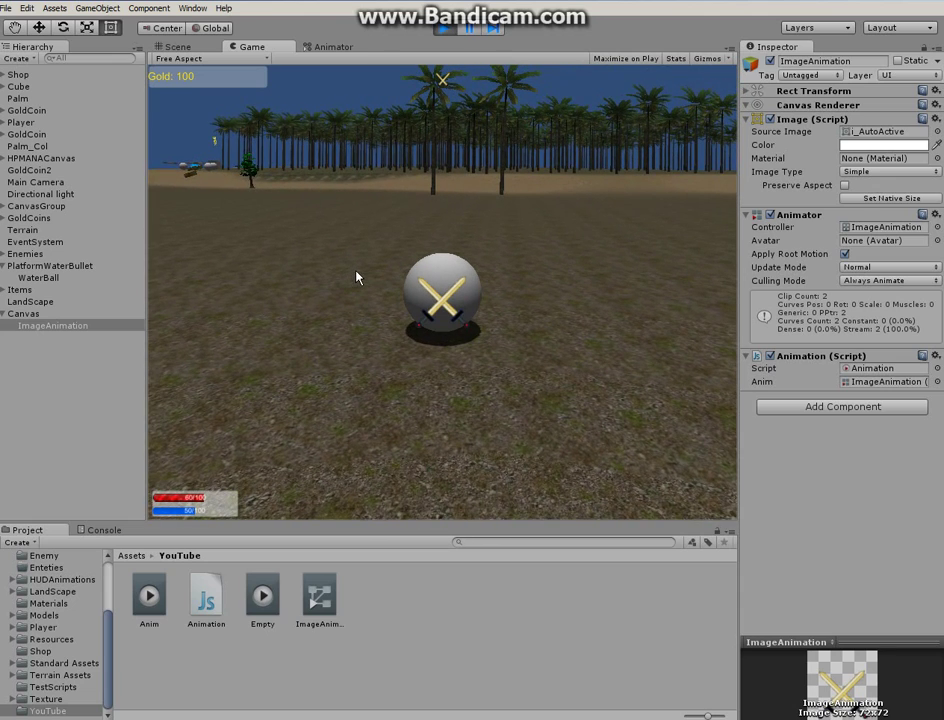
{"action": "left_click_drag", "start_coordinate": [354, 274], "coordinate": [283, 261]}
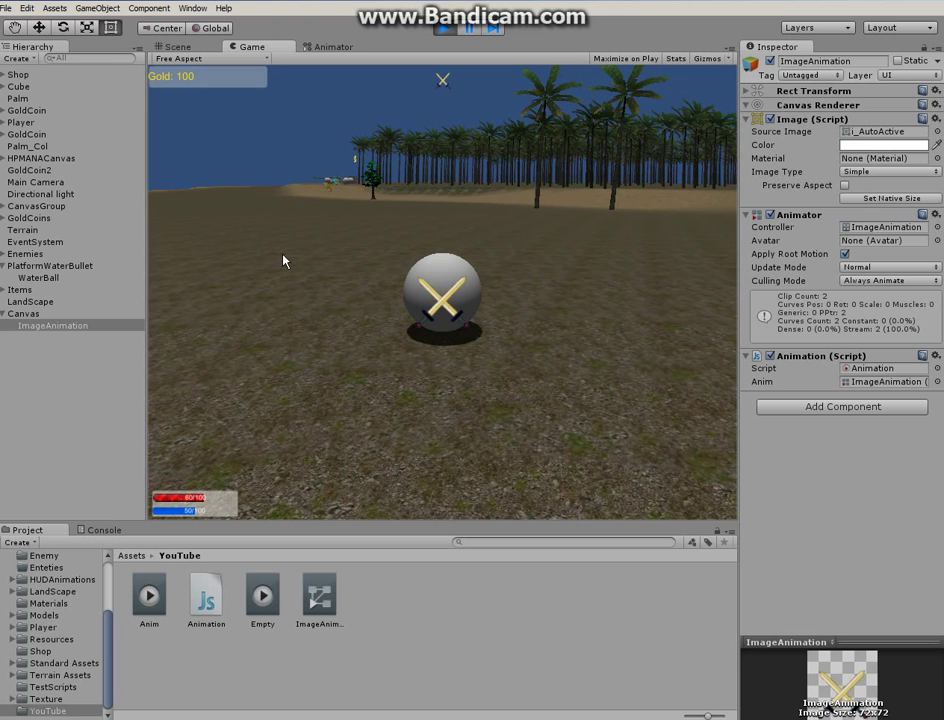
{"action": "left_click_drag", "start_coordinate": [283, 261], "coordinate": [445, 33]}
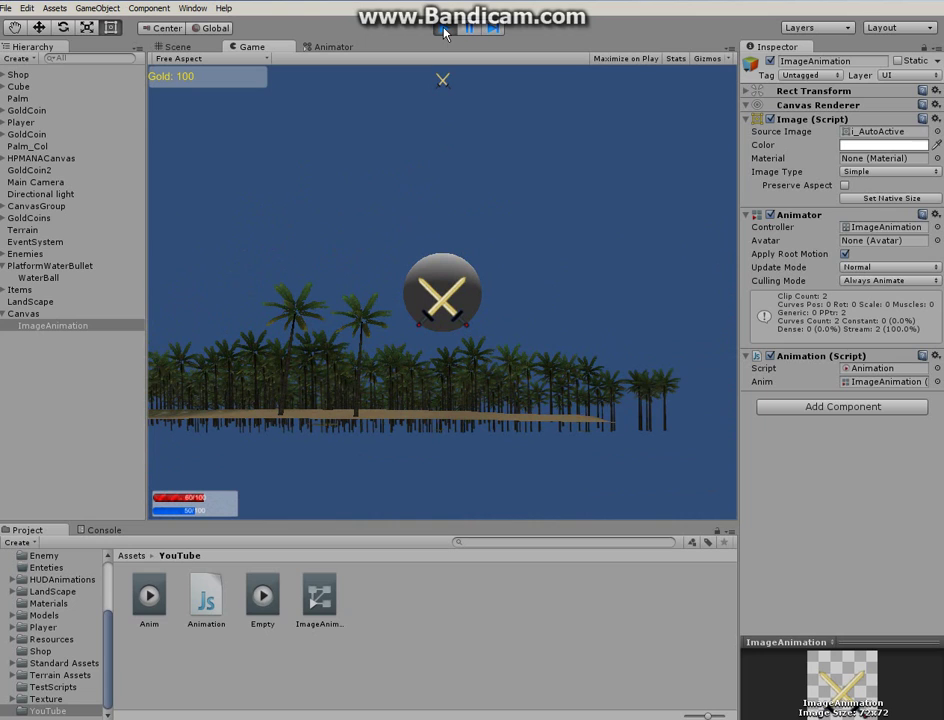